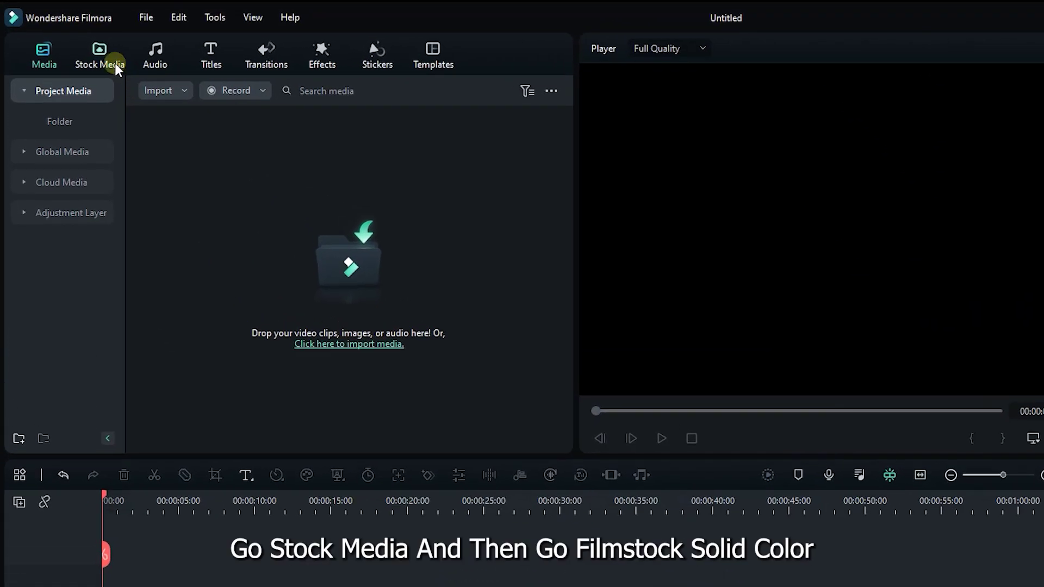
Add the Red solid colour from Filmstock to the timeline.
click(72, 33)
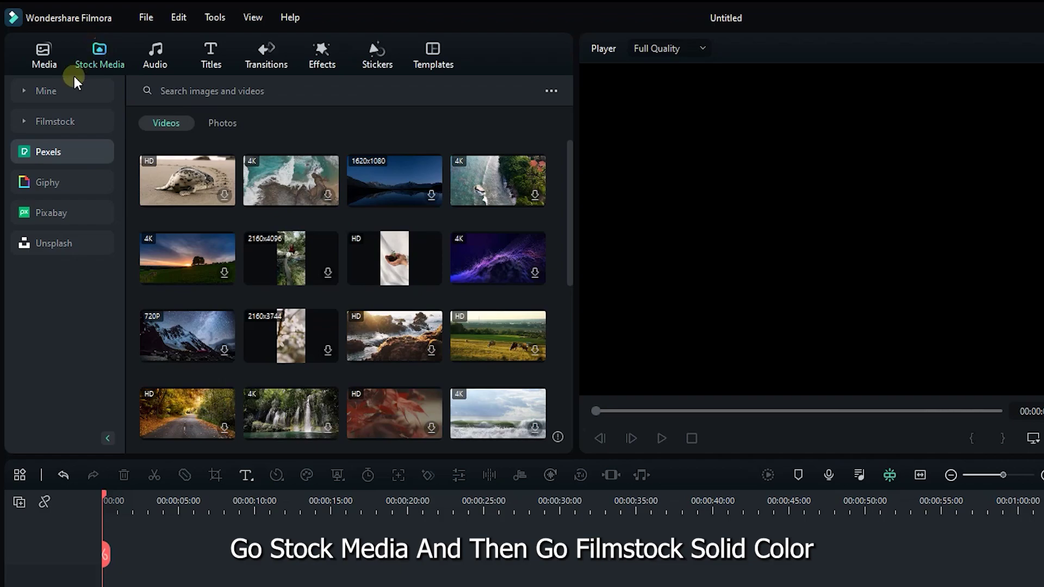
click(48, 121)
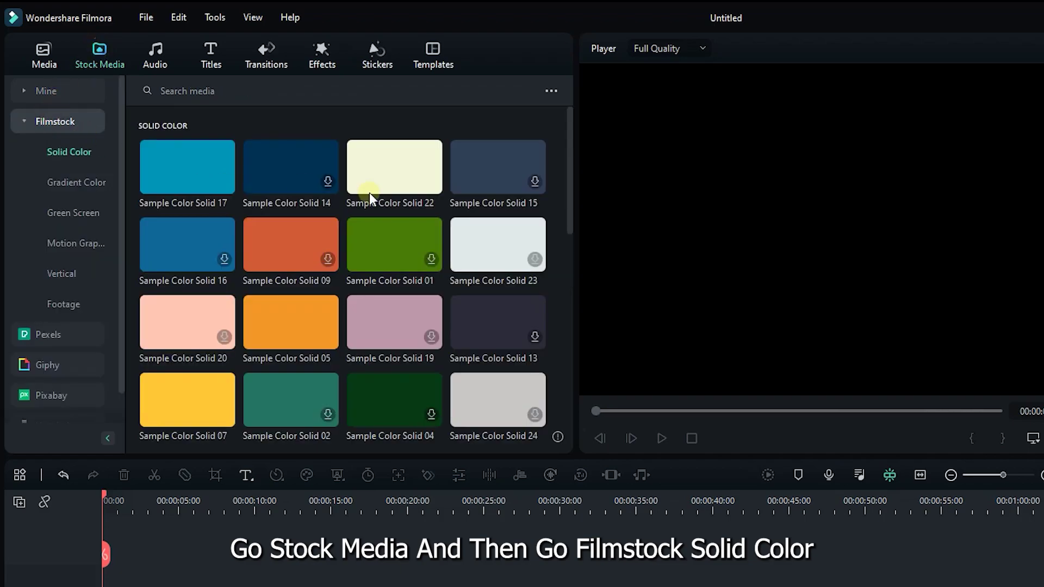
drag(566, 116, 560, 325)
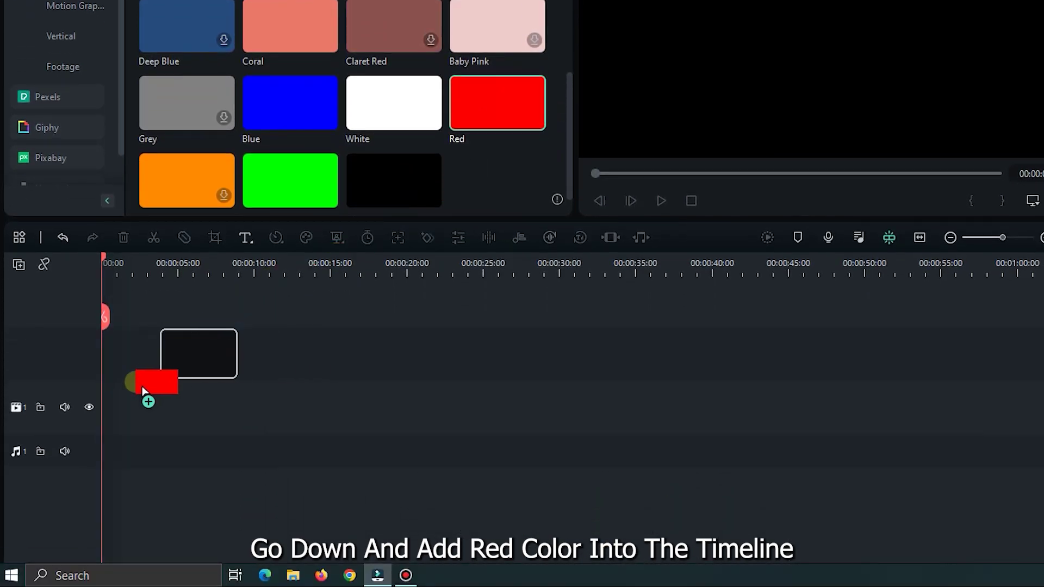
drag(497, 352, 110, 408)
drag(262, 266, 364, 280)
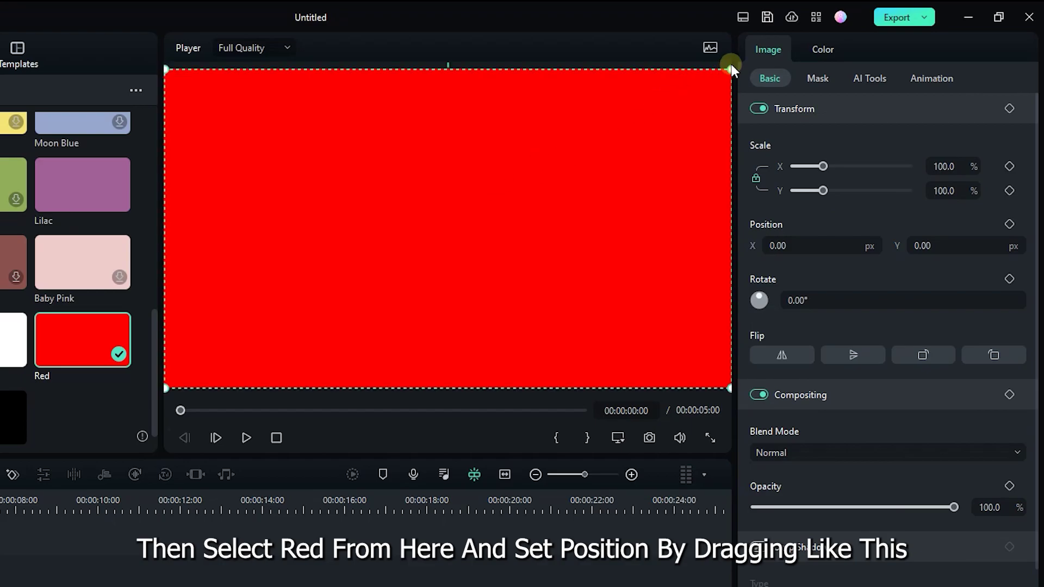
Shrink the red clip into a small bottom-left box, unlocking scale to widen it slightly.
drag(729, 71, 233, 347)
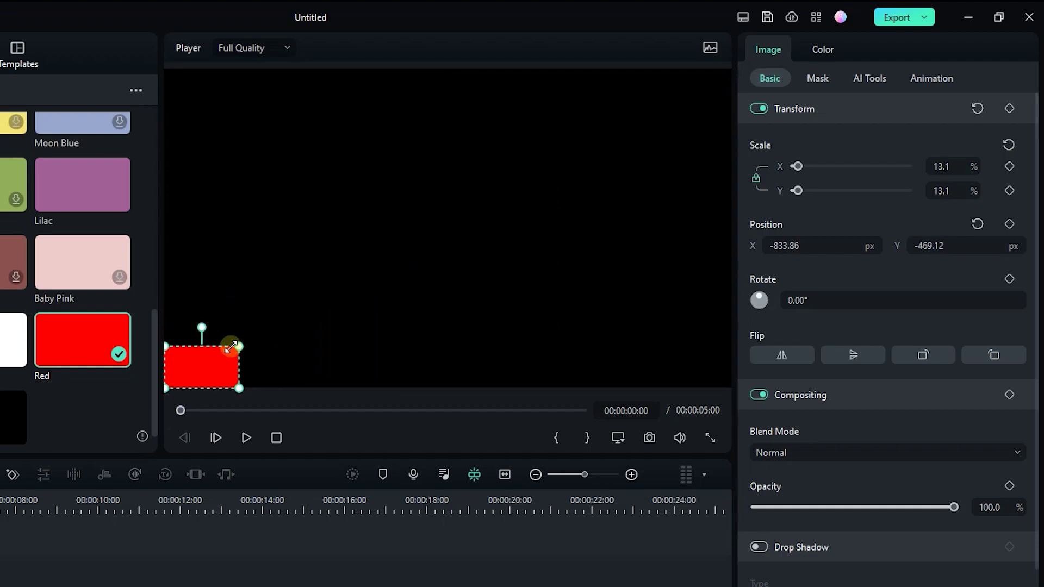
click(757, 179)
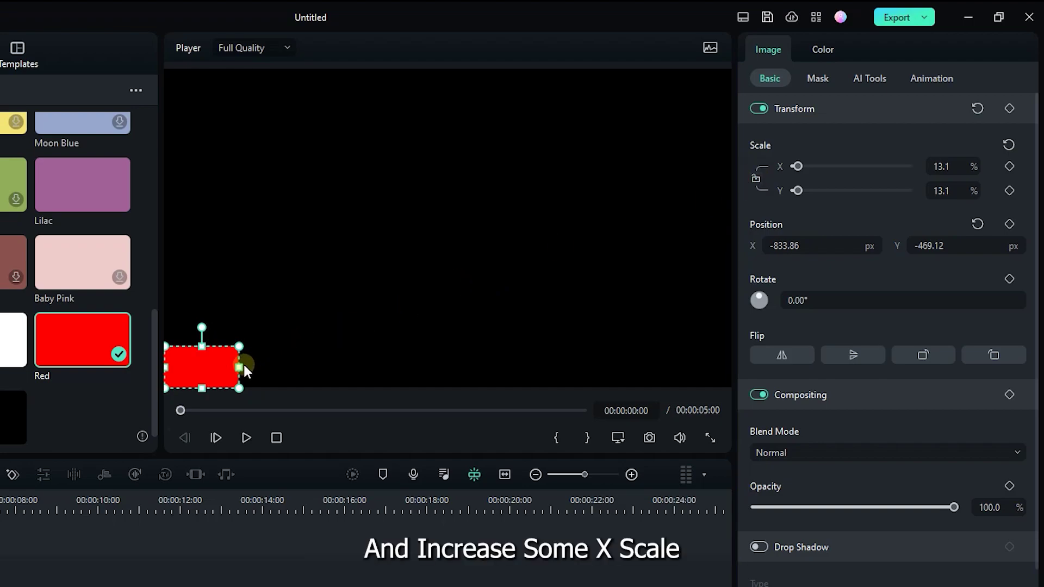
mouse_move(240, 366)
mouse_down()
mouse_move(266, 365)
mouse_move(257, 364)
mouse_up()
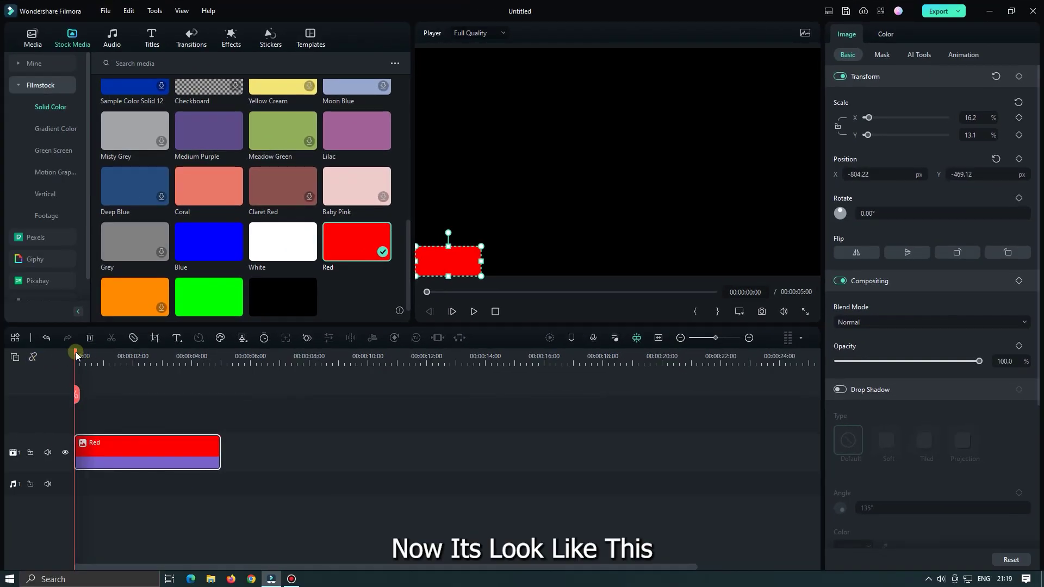
drag(94, 351, 62, 351)
Add a White solid colour and scale it into a long bar beside the red box.
mouse_move(262, 245)
mouse_down()
mouse_move(176, 348)
mouse_move(58, 423)
mouse_up()
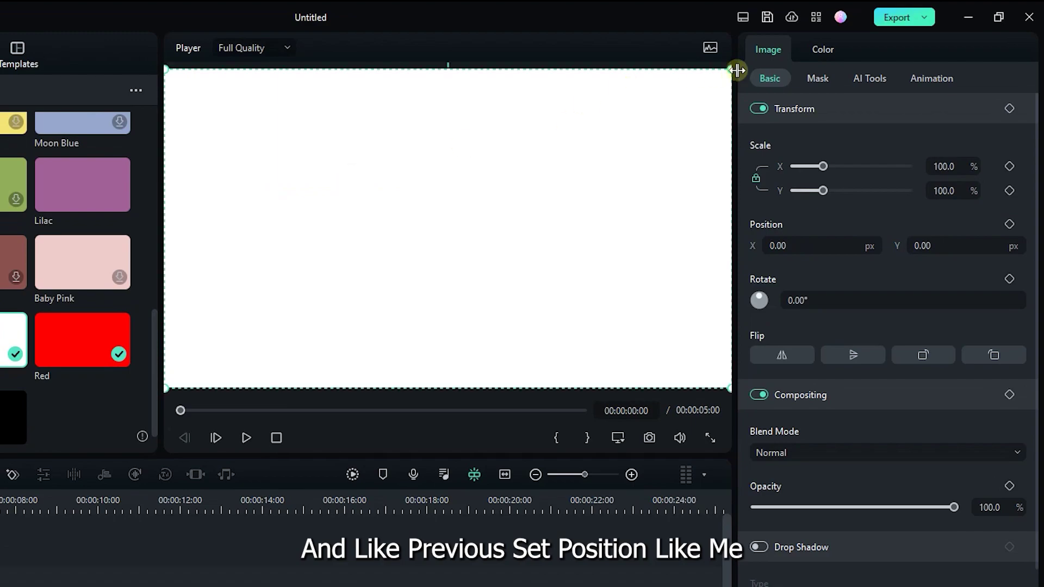
mouse_move(733, 69)
mouse_down()
mouse_move(263, 385)
mouse_move(319, 361)
mouse_move(296, 365)
mouse_up()
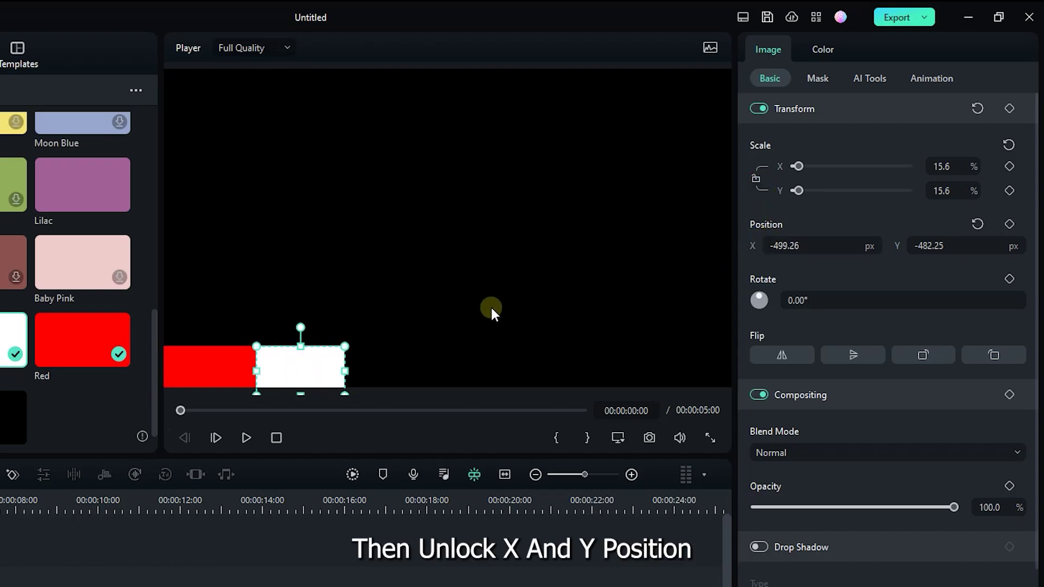
drag(345, 371, 747, 357)
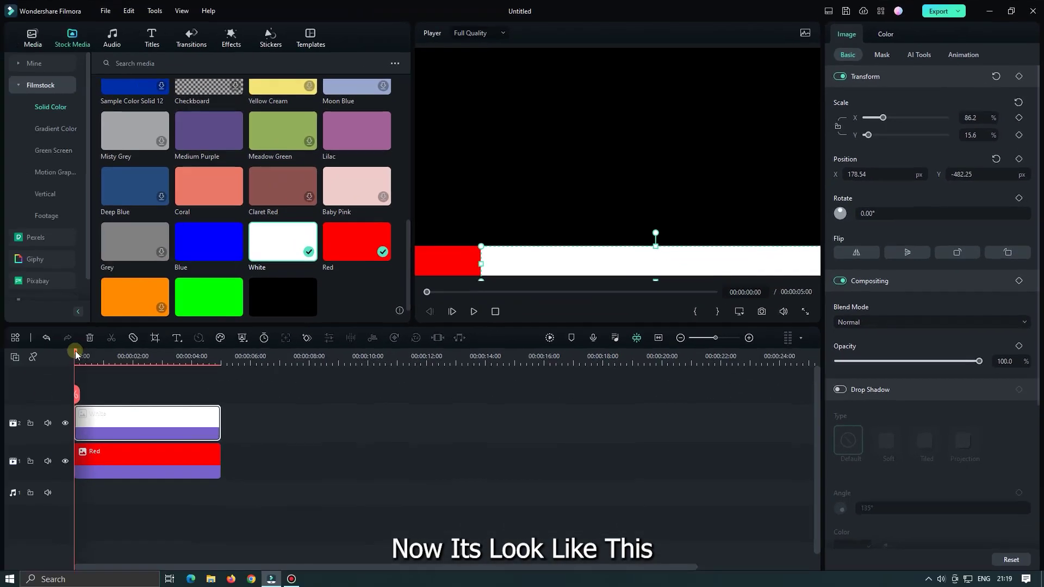
drag(75, 356, 58, 357)
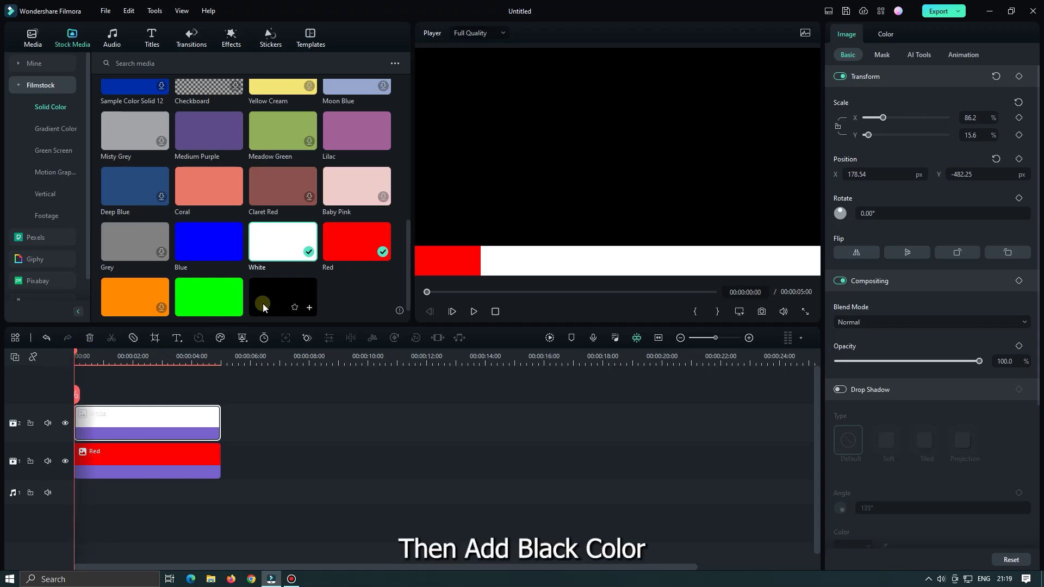
Add a Black solid colour and narrow it into a thin divider using Scale X.
mouse_move(263, 307)
mouse_down()
mouse_move(78, 400)
mouse_move(75, 390)
mouse_up()
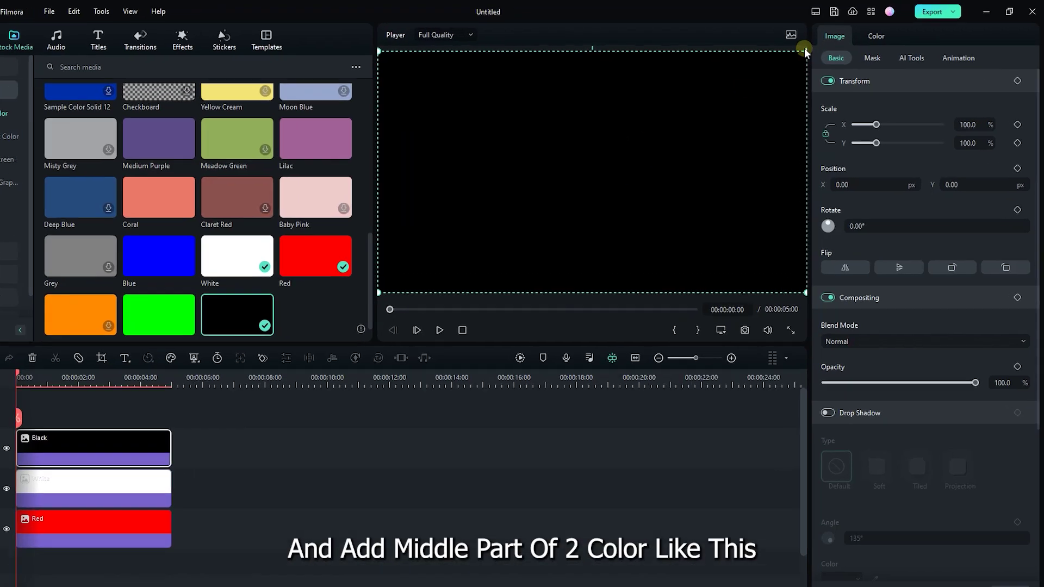
drag(665, 152, 444, 238)
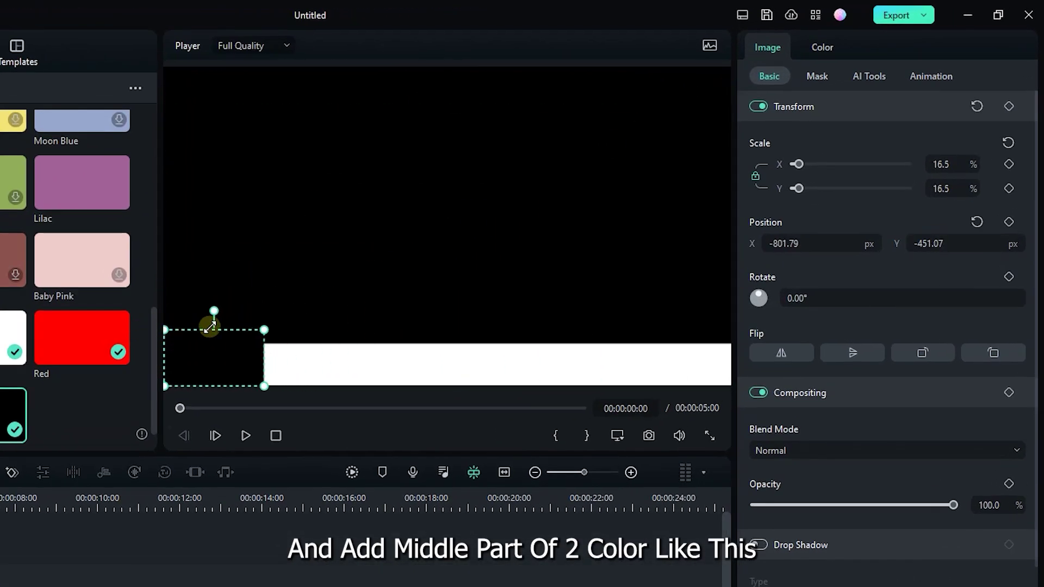
drag(209, 327, 212, 330)
click(756, 175)
mouse_move(165, 358)
mouse_down()
mouse_move(252, 375)
mouse_move(262, 360)
mouse_up()
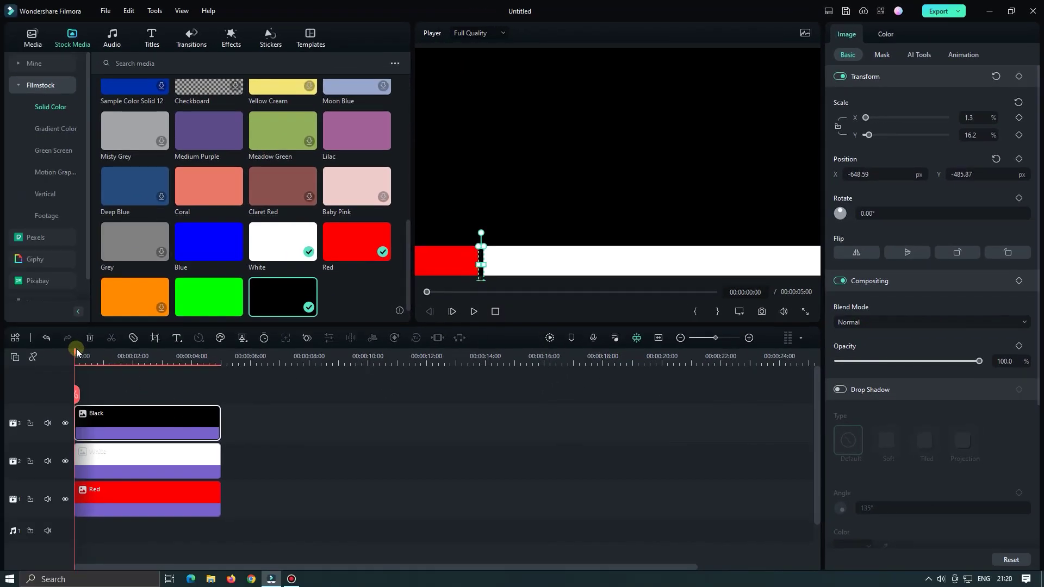
click(77, 351)
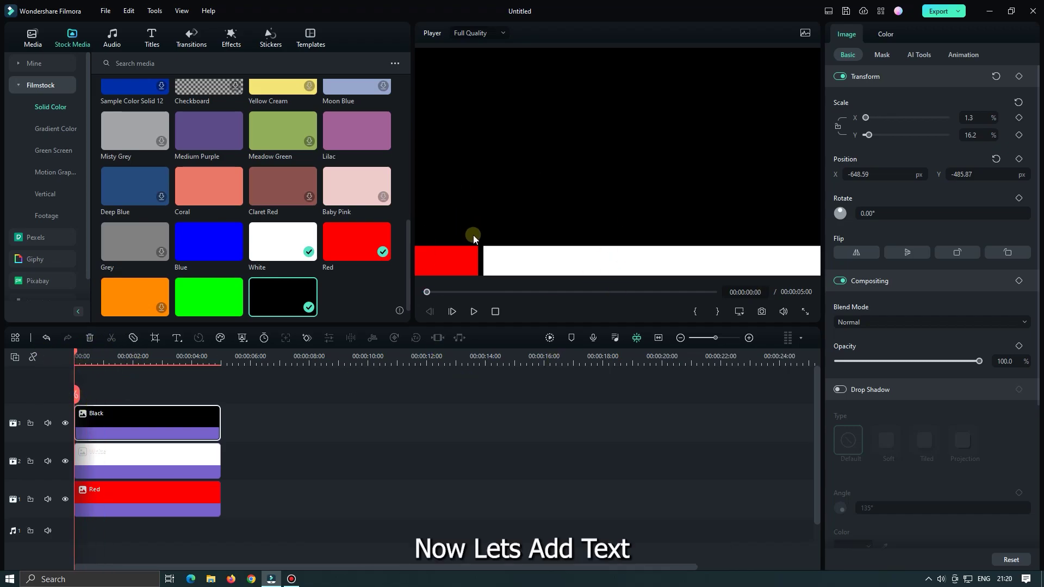
Add a Default Title reading LIVE in DINNextW1G-Hv, sized onto the red box.
click(153, 39)
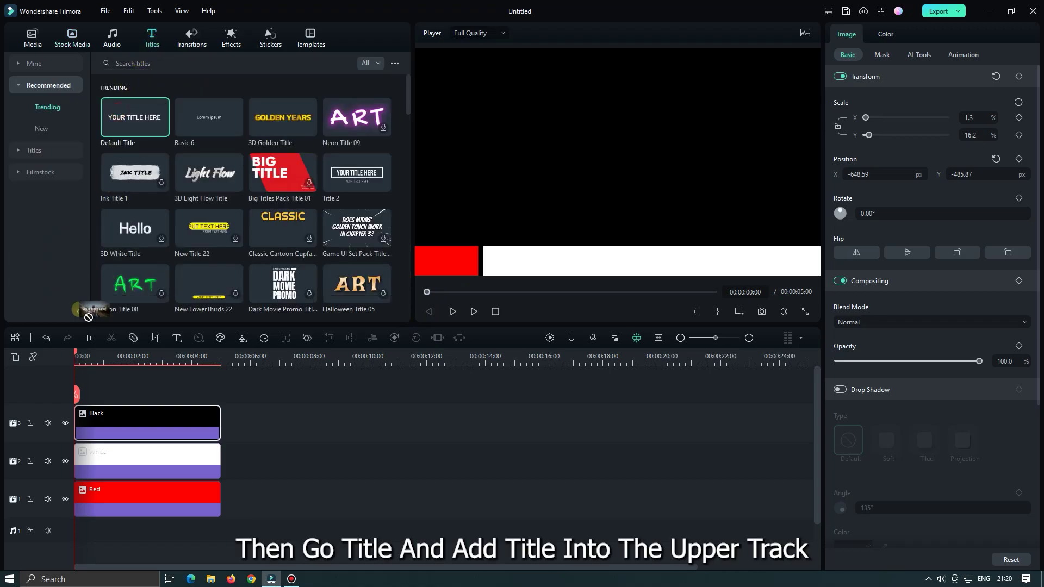
drag(118, 114, 77, 388)
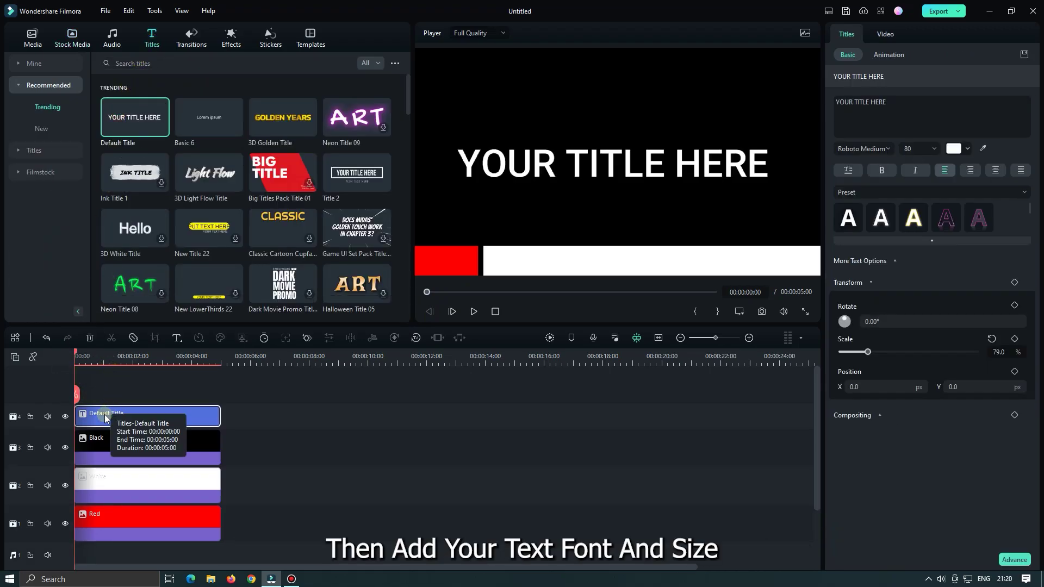
triple_click(862, 103)
text(LIVE)
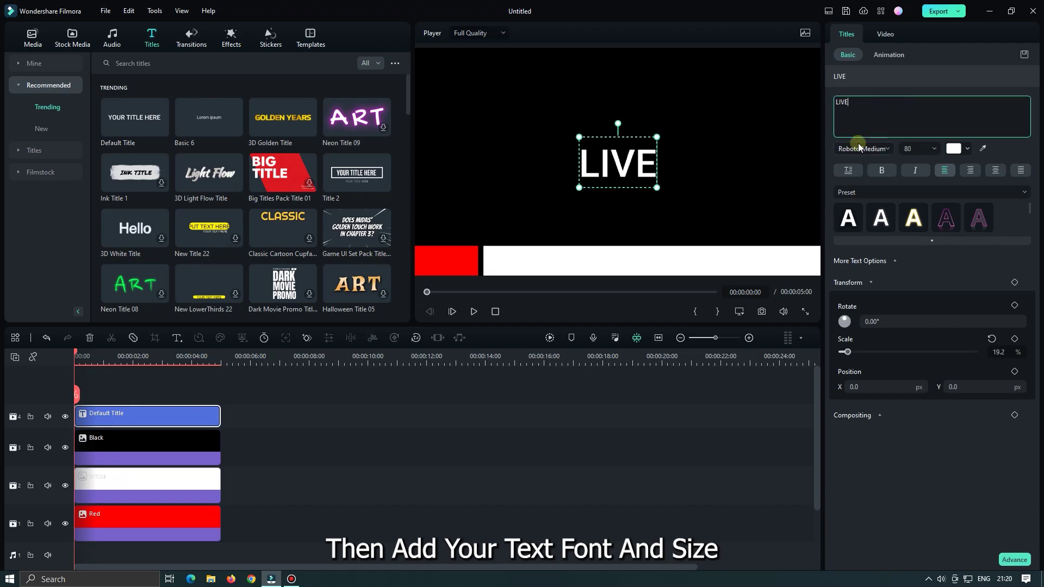
click(858, 148)
scroll(889, 258, down, 5)
click(889, 258)
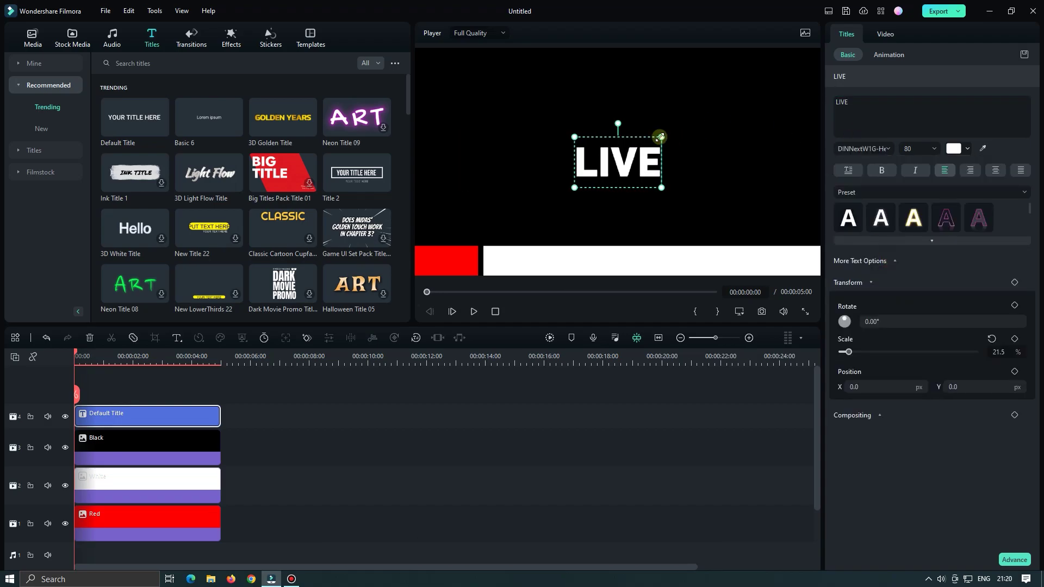
drag(659, 137, 451, 259)
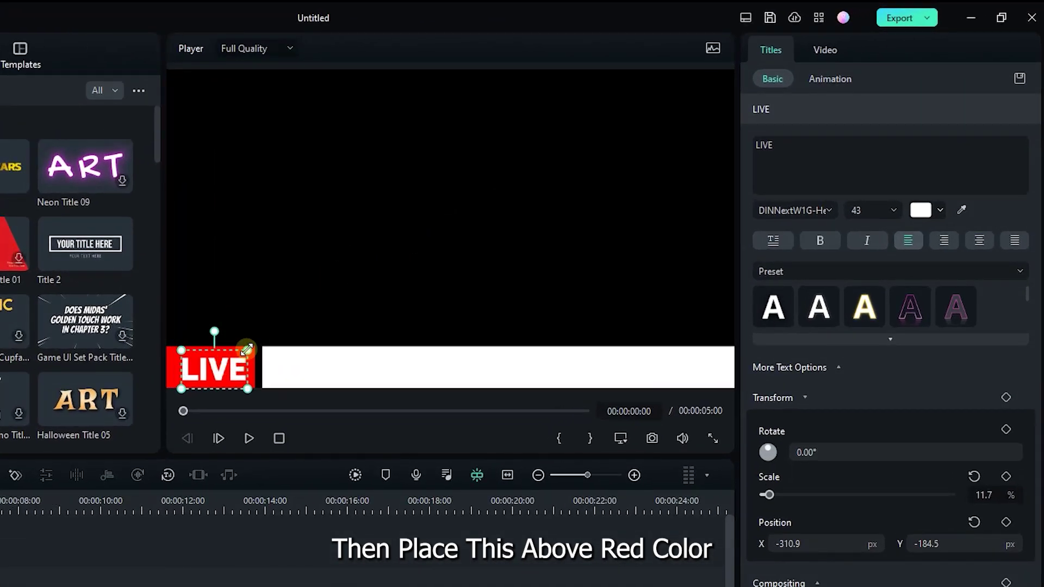
drag(248, 349, 245, 349)
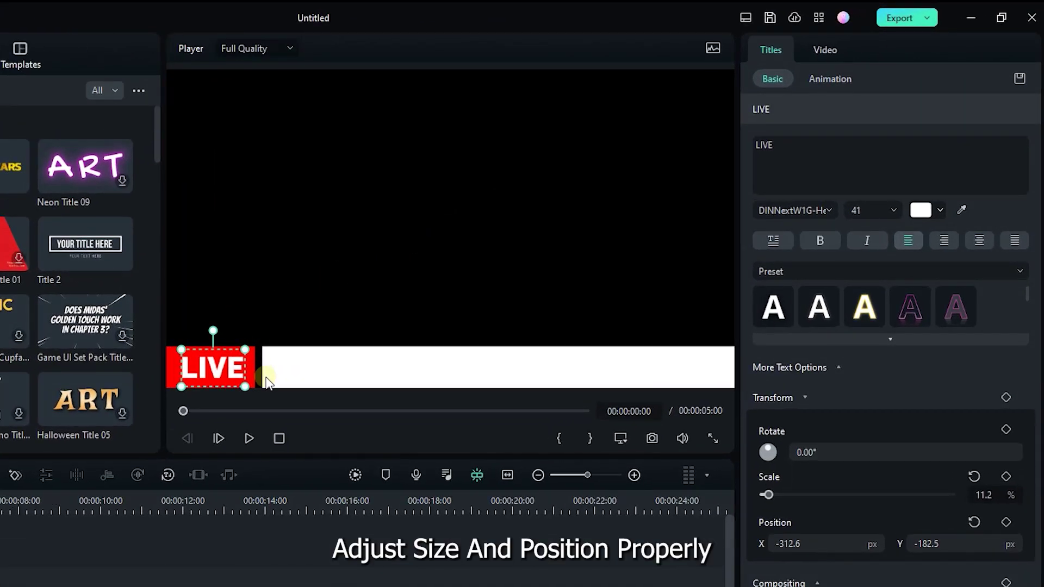
key(Left)
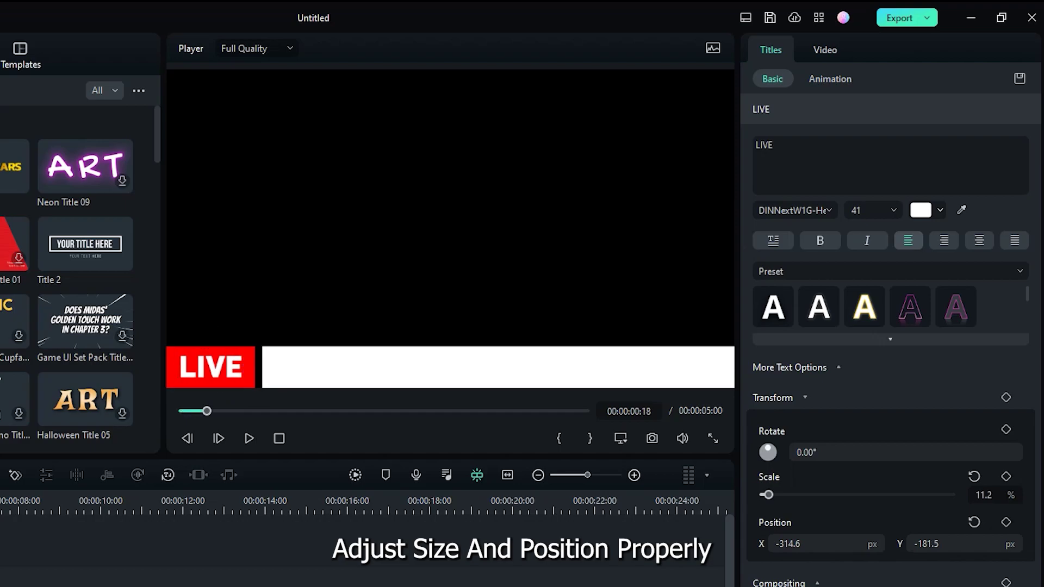
Apply the Type Writer animation to the LIVE title.
click(236, 385)
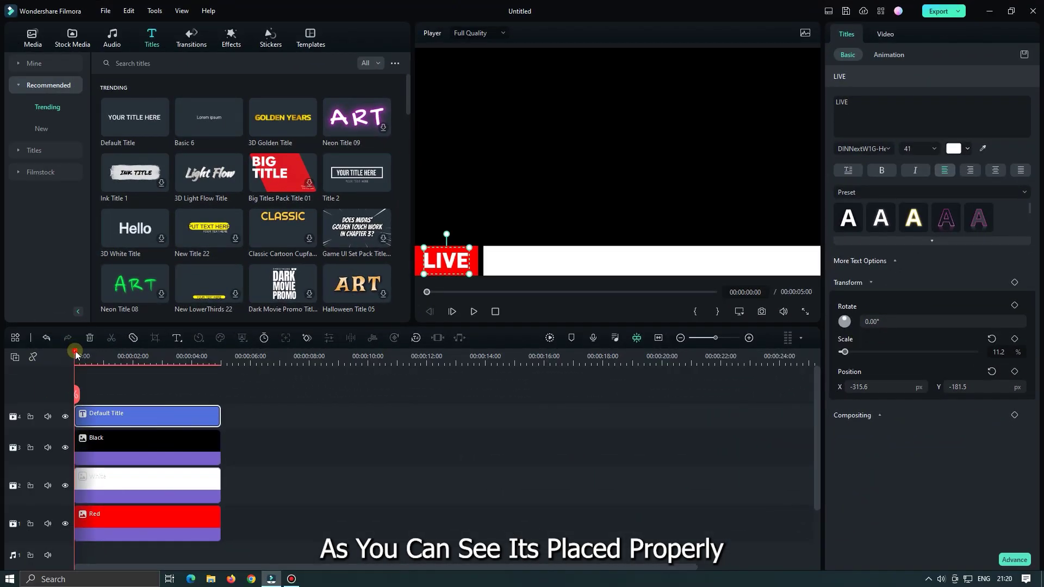
mouse_move(75, 354)
mouse_down()
mouse_move(100, 355)
mouse_move(57, 349)
mouse_up()
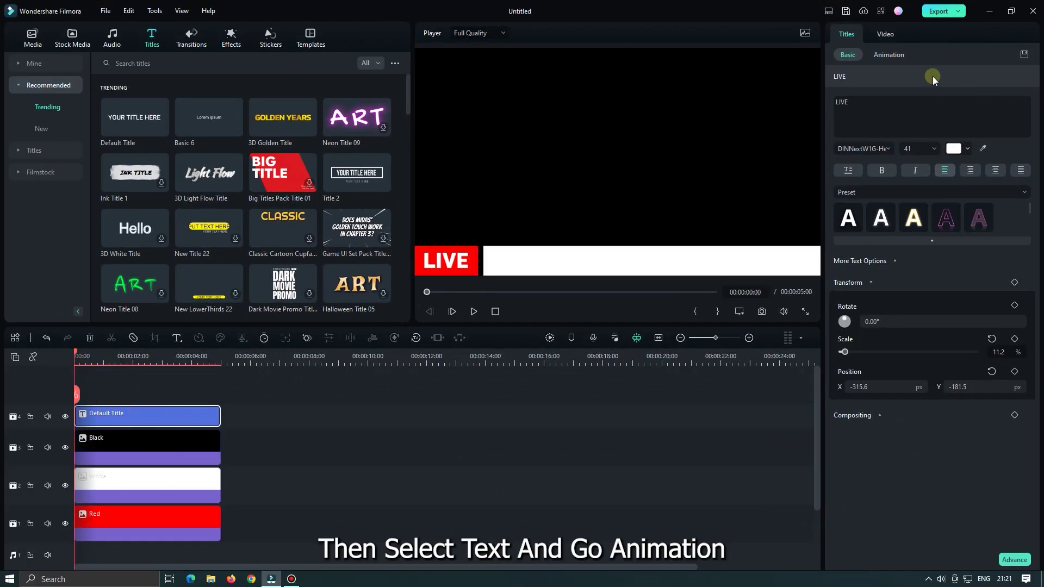
click(888, 55)
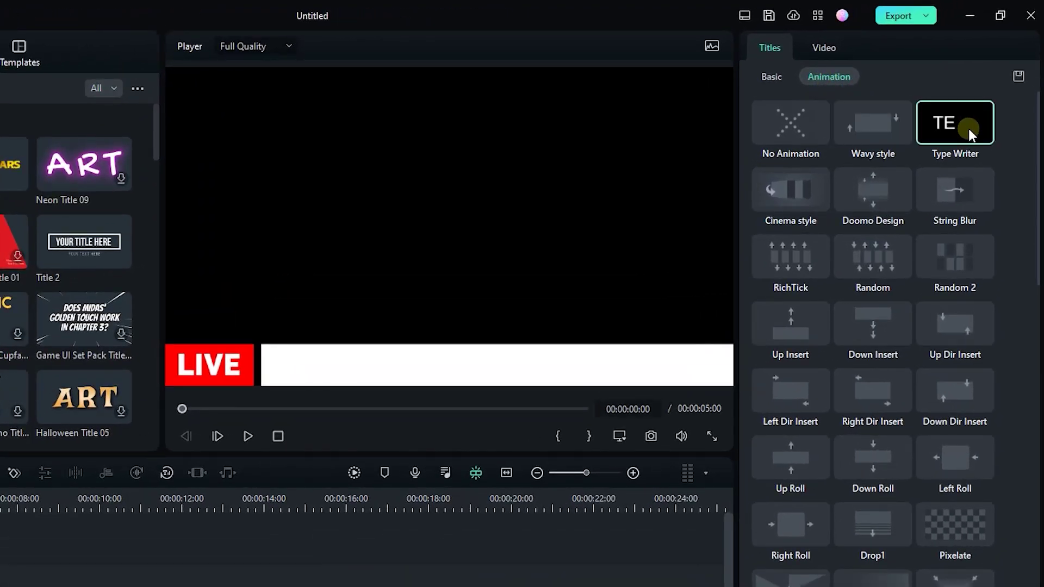
click(969, 130)
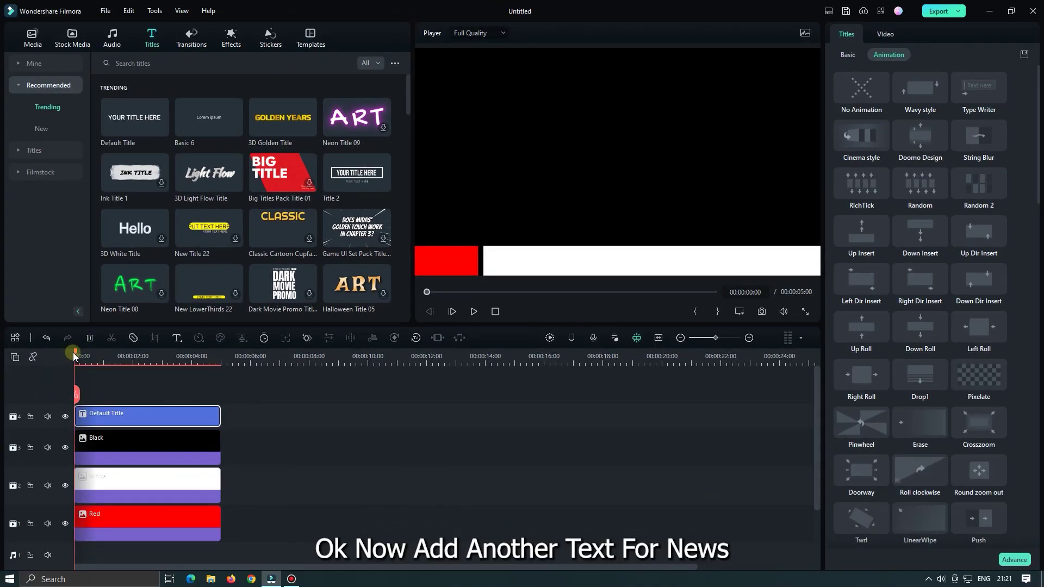
Add a second Default Title in black DINNextW1G-Heavy, size 35, inside the white bar.
mouse_move(131, 123)
mouse_down()
mouse_move(51, 387)
mouse_move(184, 399)
mouse_up()
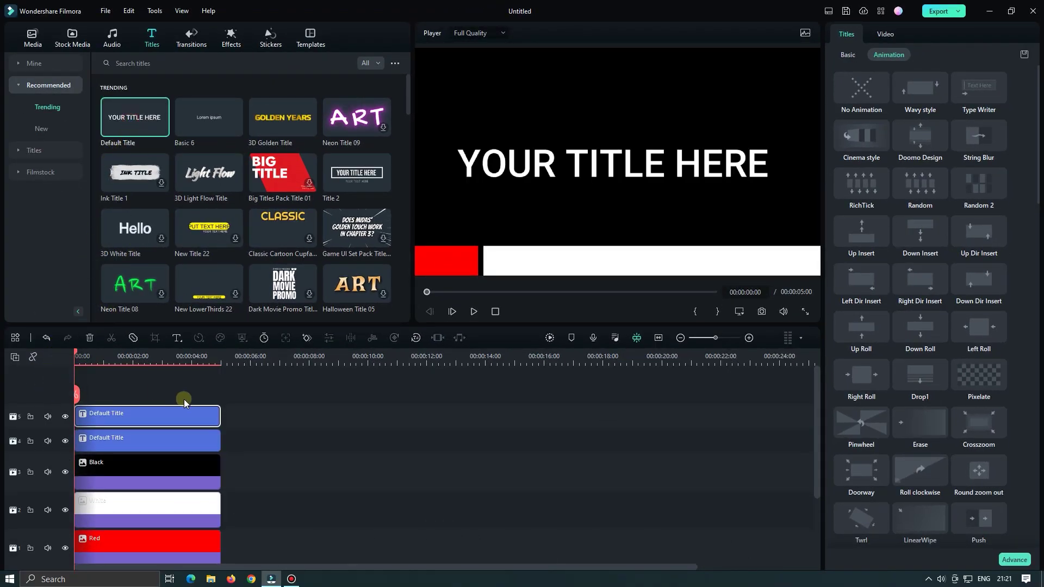
click(853, 57)
click(864, 148)
text(din)
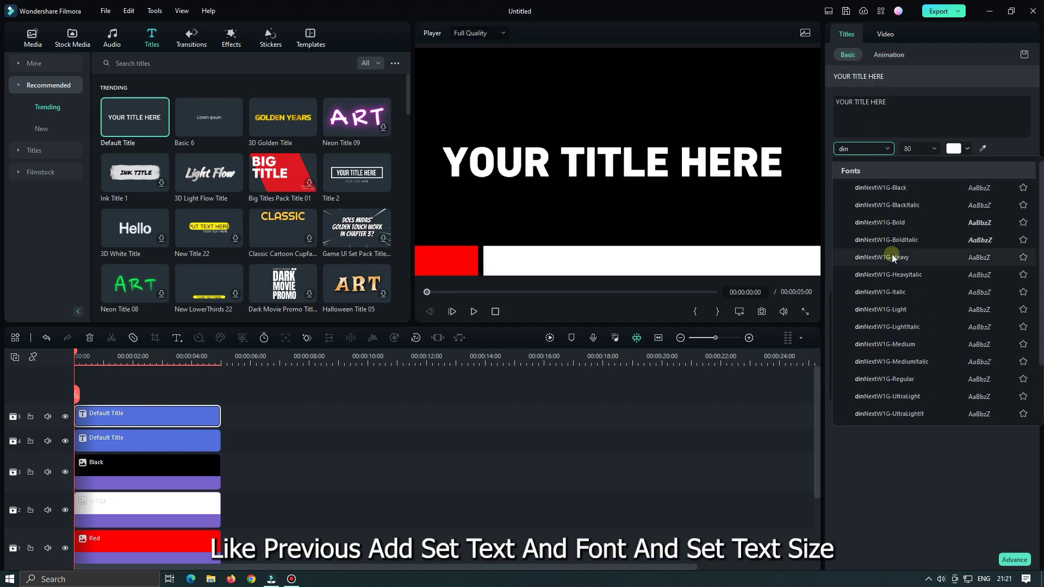
click(892, 258)
click(966, 147)
click(949, 212)
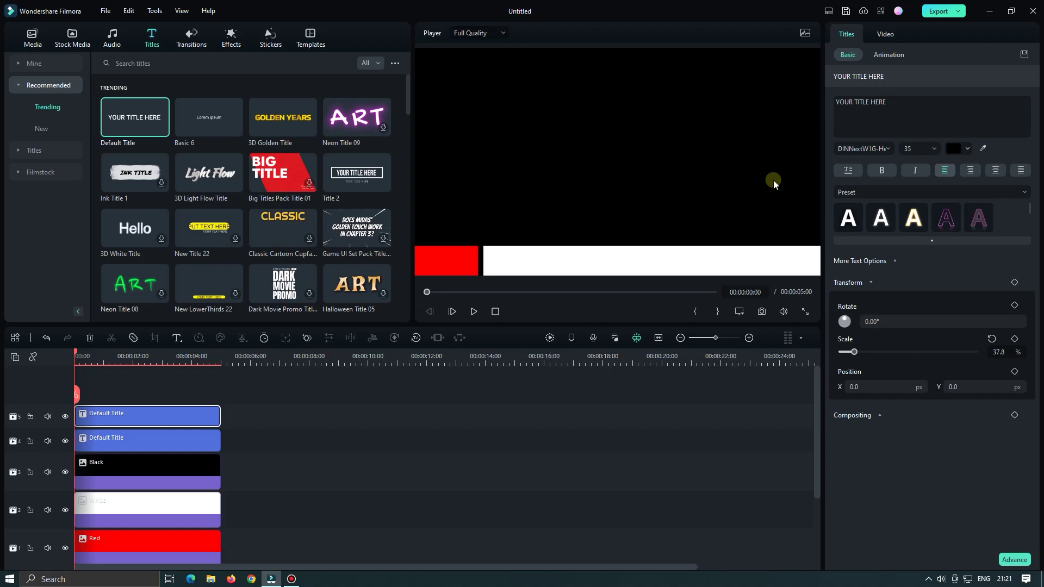
drag(701, 184, 627, 256)
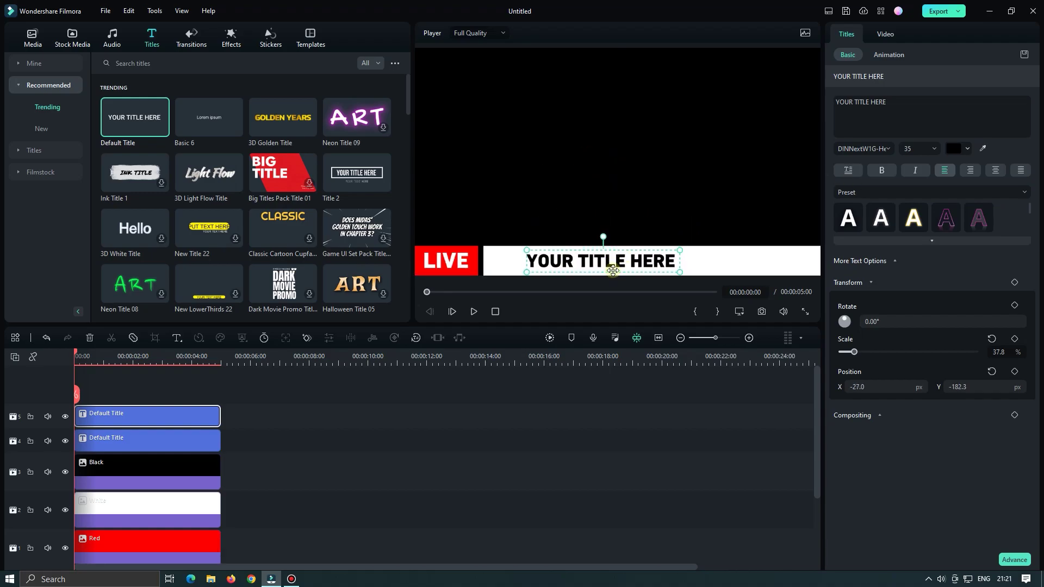
Replace the title text with the scrolling-text headline, duplicating the sentence.
triple_click(891, 101)
text(IN THIS VIDEO IM GOING TO SHOW YOU HOW TO MAKE SCROLLING TEXT ON FILMORA 12)
key(ctrl+a)
key(ctrl+c)
key(End)
key(ctrl+v)
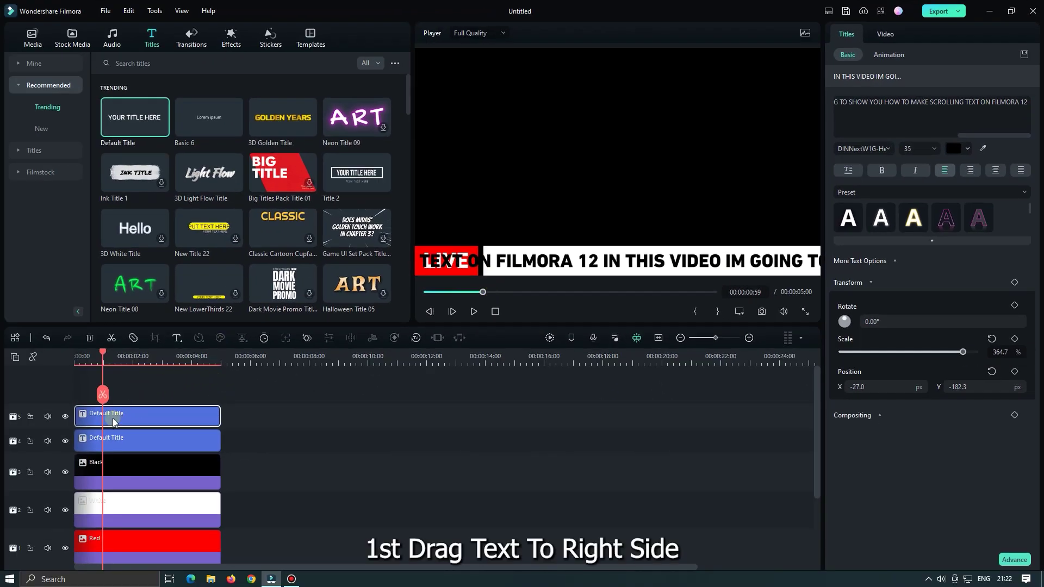
Move the headline aside and shift the LIVE text, Black and Red clips up a track.
drag(114, 422, 315, 418)
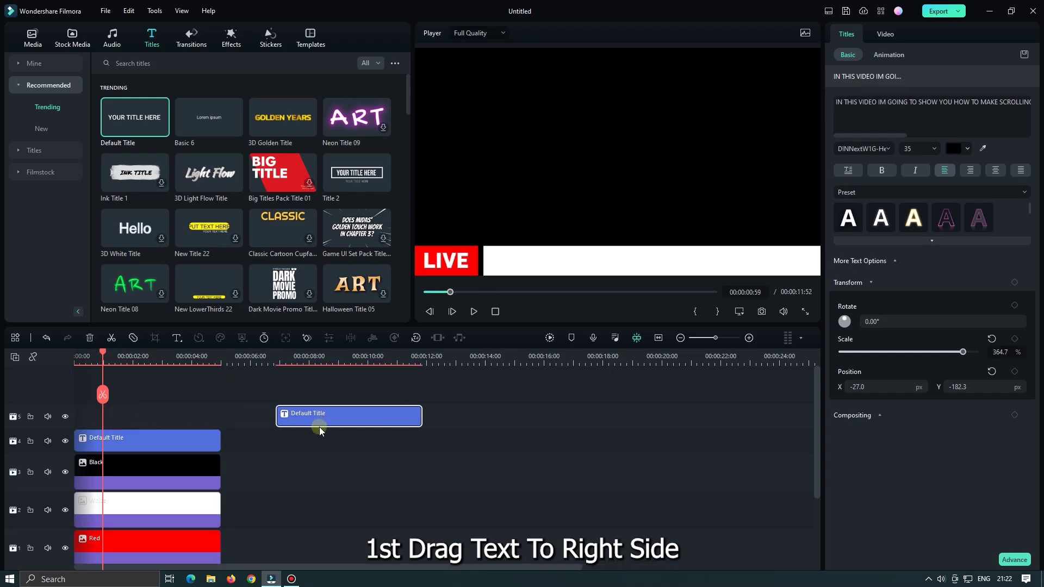
click(132, 439)
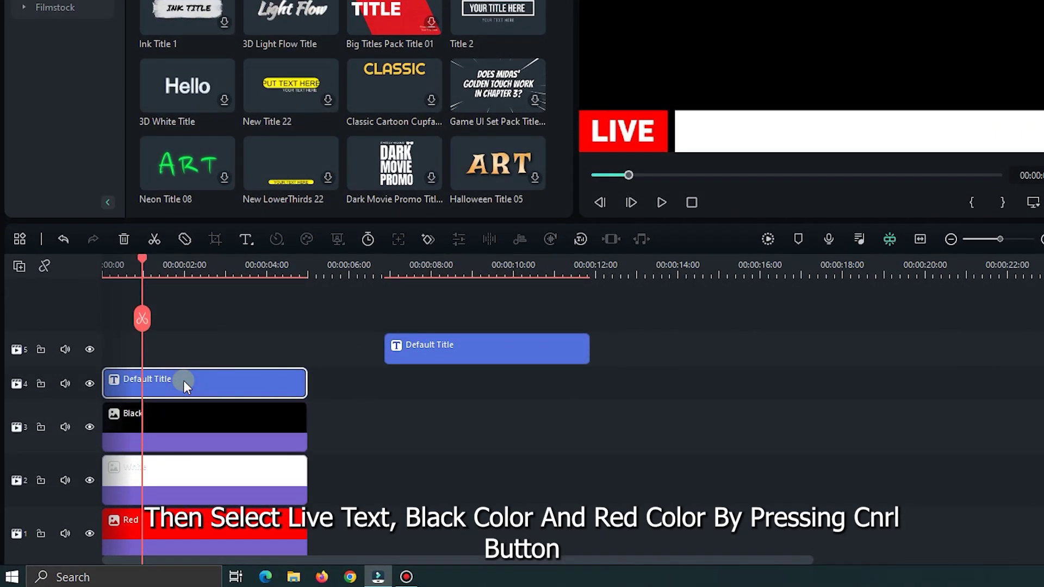
ctrl+click(185, 412)
ctrl+click(175, 535)
mouse_move(173, 429)
mouse_down()
mouse_move(178, 354)
mouse_move(178, 391)
mouse_up()
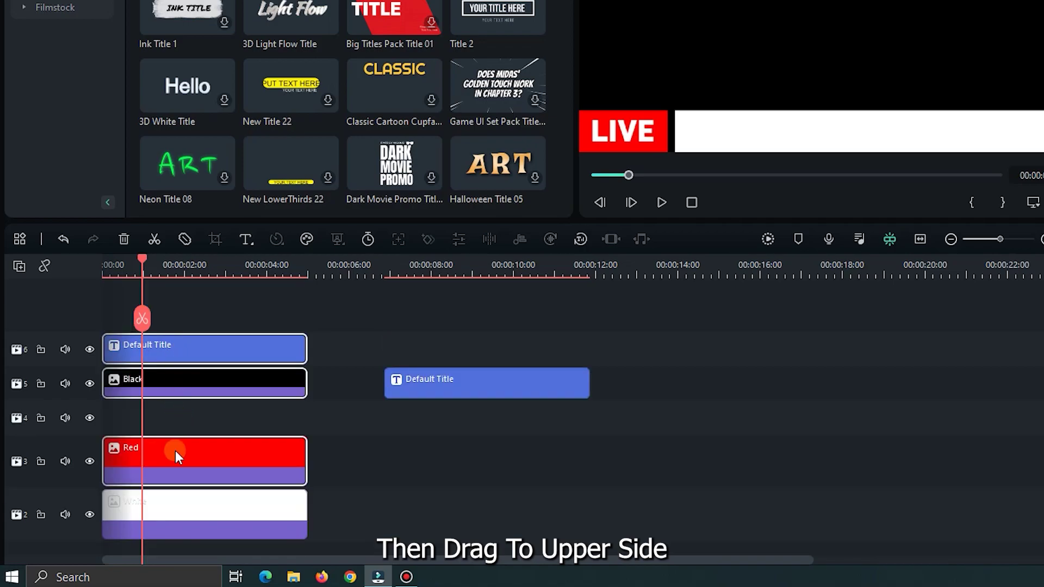
Raise the Red clip one more track and drop the headline into the empty track.
click(168, 414)
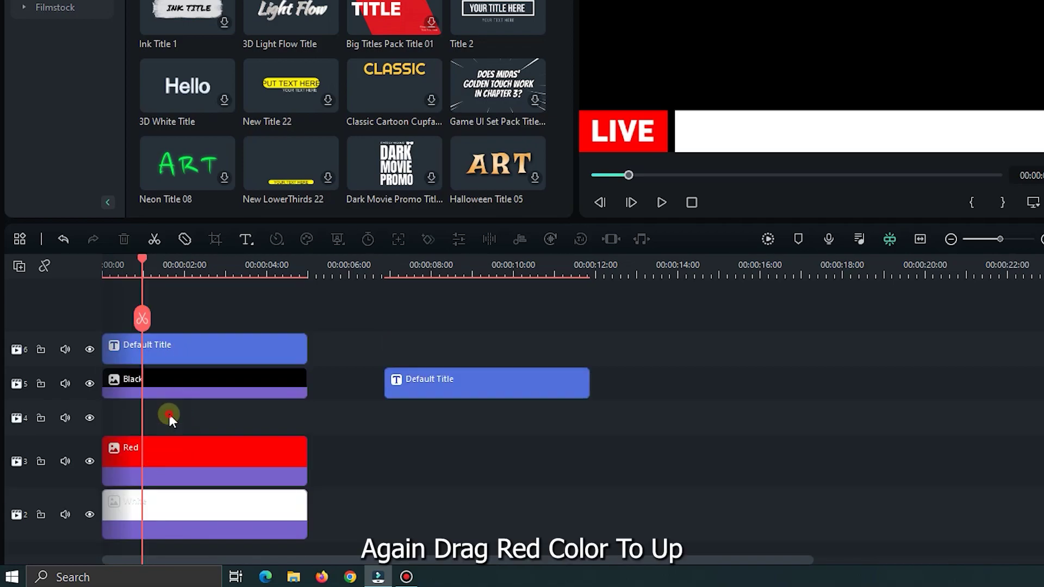
click(165, 459)
drag(164, 464, 163, 432)
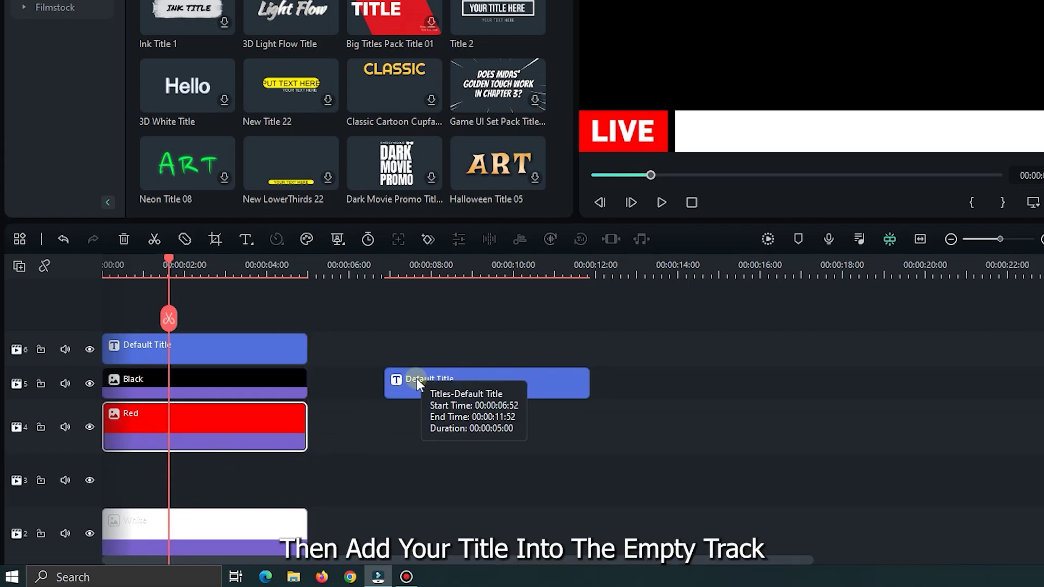
mouse_move(418, 378)
mouse_down()
mouse_move(177, 475)
mouse_move(111, 475)
mouse_up()
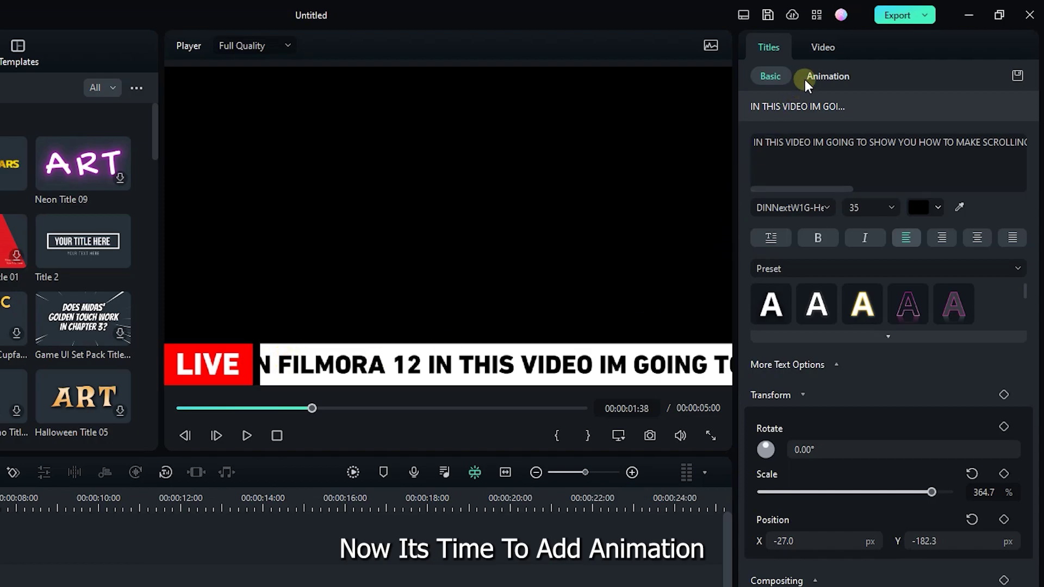
Keyframe the headline's start Position X far beyond the right edge.
click(822, 47)
mouse_move(753, 243)
mouse_down()
mouse_move(824, 243)
mouse_move(784, 243)
mouse_up()
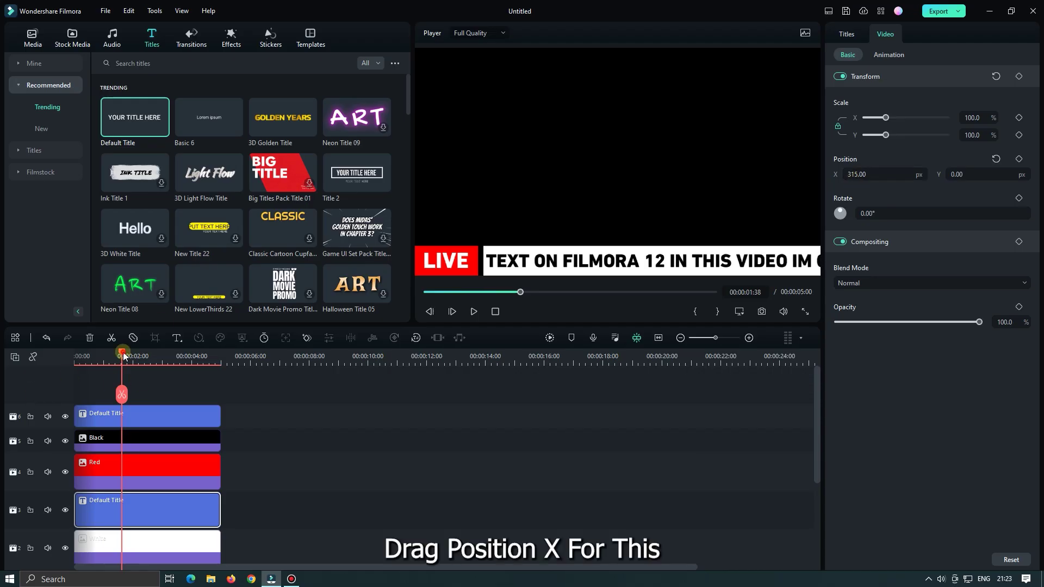
drag(123, 356, 76, 357)
drag(849, 175, 896, 178)
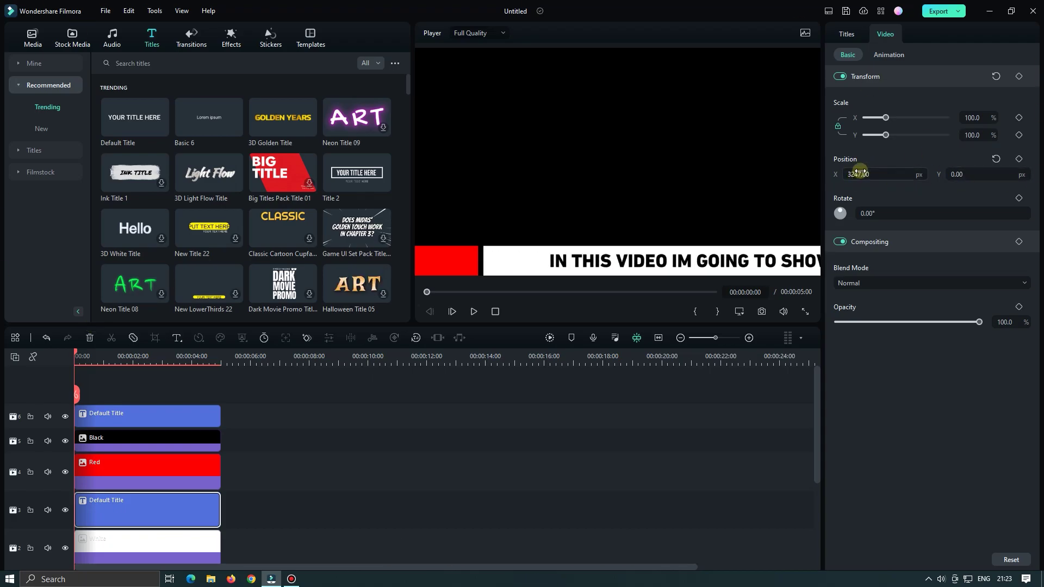
drag(859, 175, 525, 584)
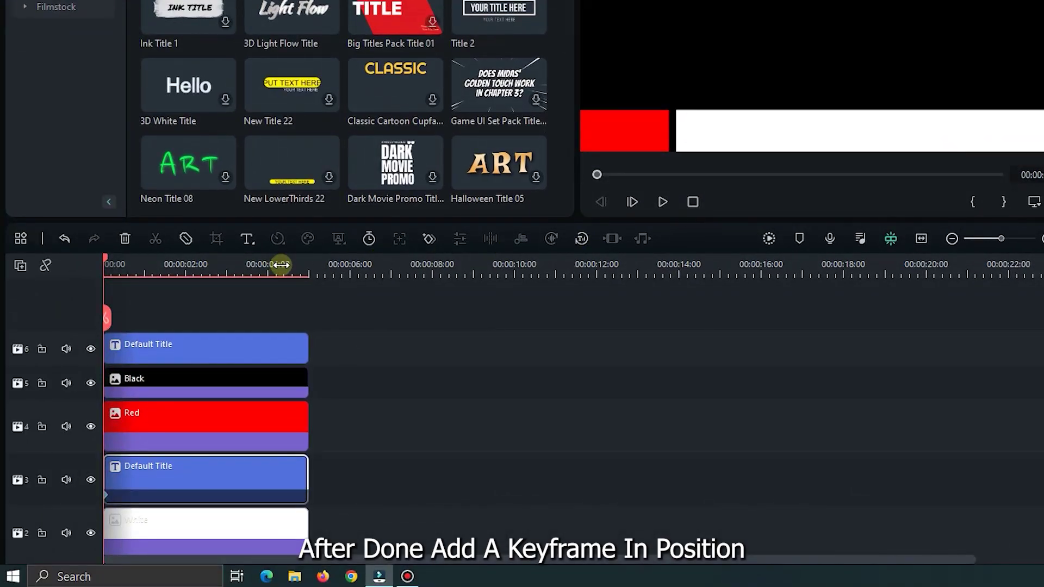
At the clip end, keyframe the headline's Position X to -4116, past the left edge.
drag(280, 264, 305, 269)
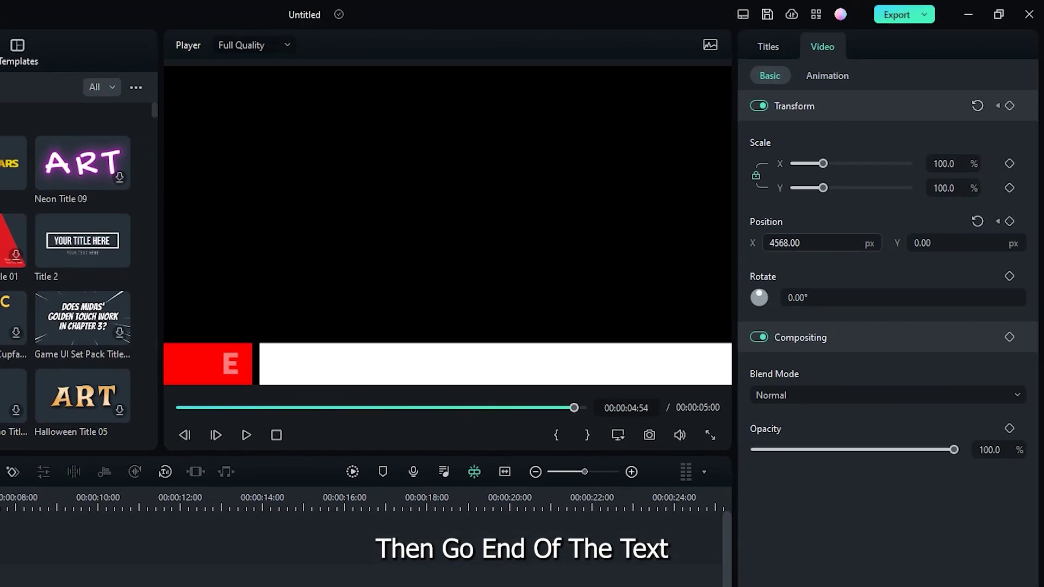
drag(783, 242, 900, 264)
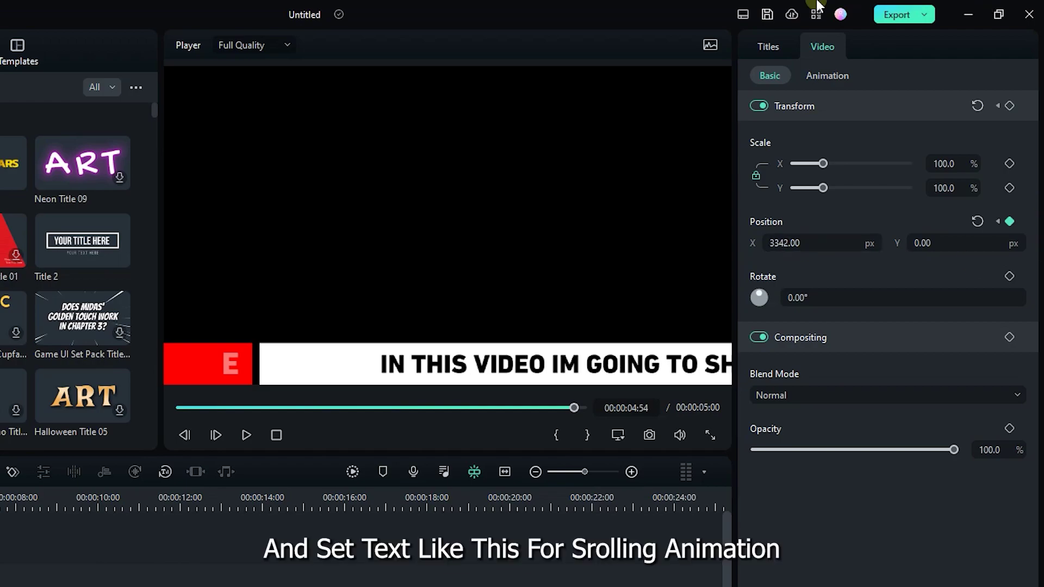
drag(799, 243, 1041, 5)
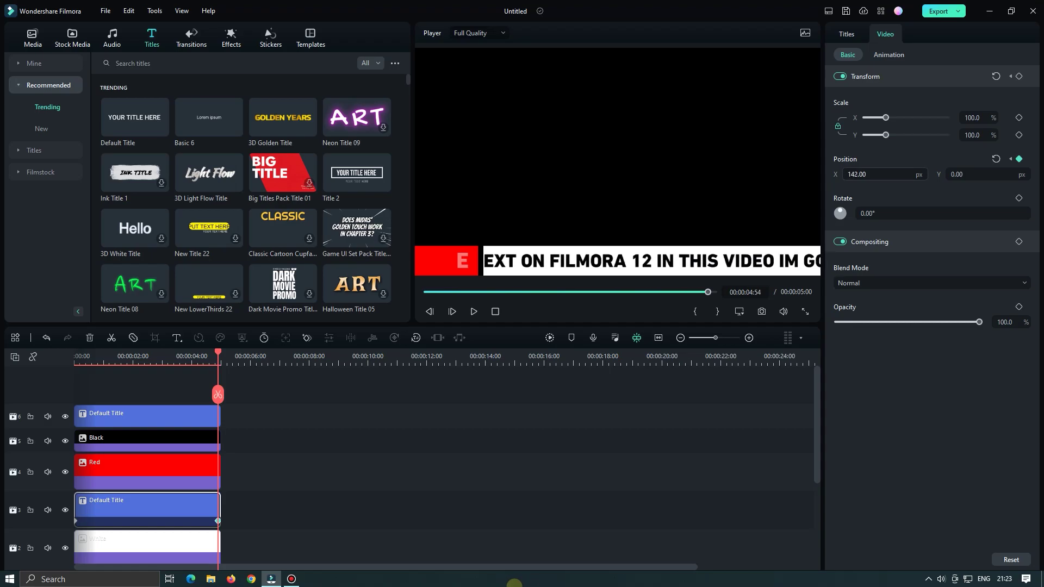
mouse_move(793, 243)
mouse_down()
mouse_move(515, 585)
mouse_move(834, 153)
mouse_up()
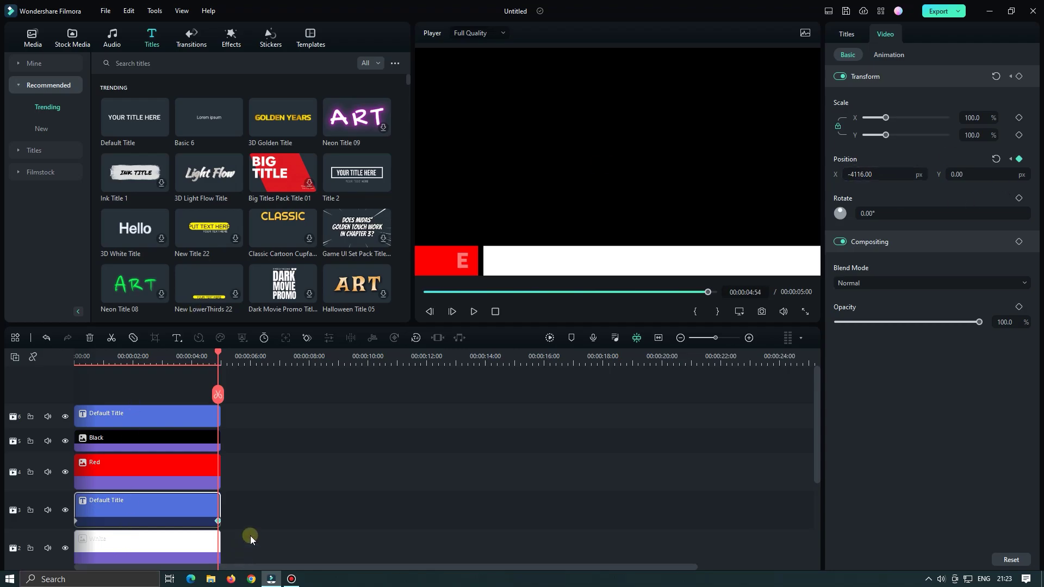
drag(218, 395, 221, 383)
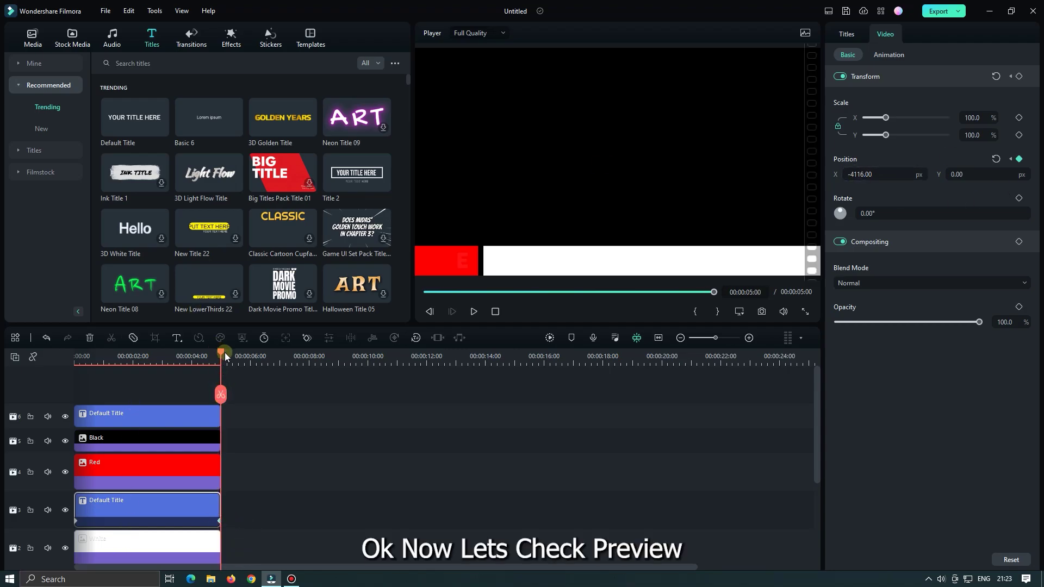
key(space)
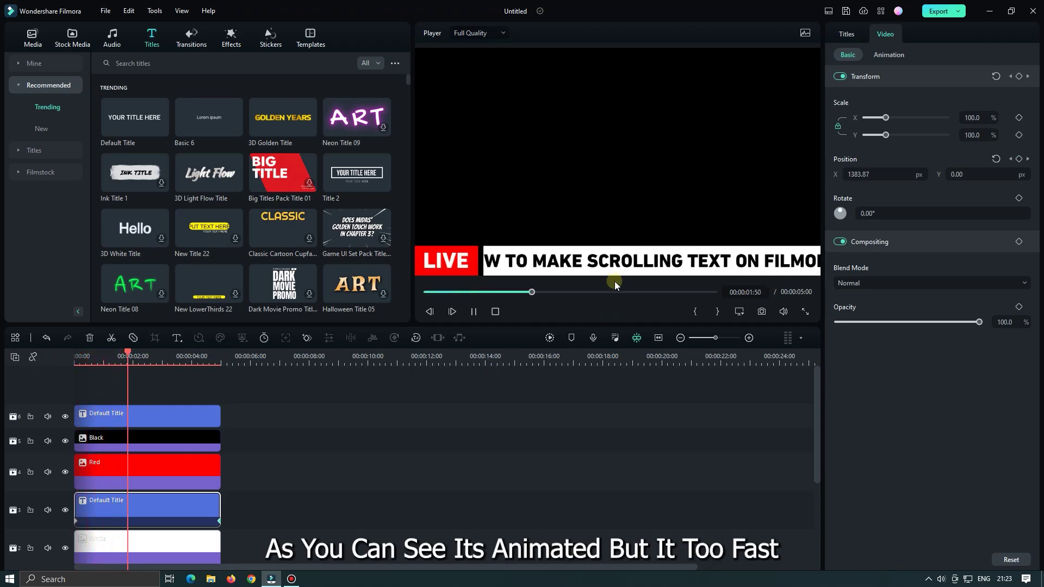
key(space)
drag(817, 404, 823, 418)
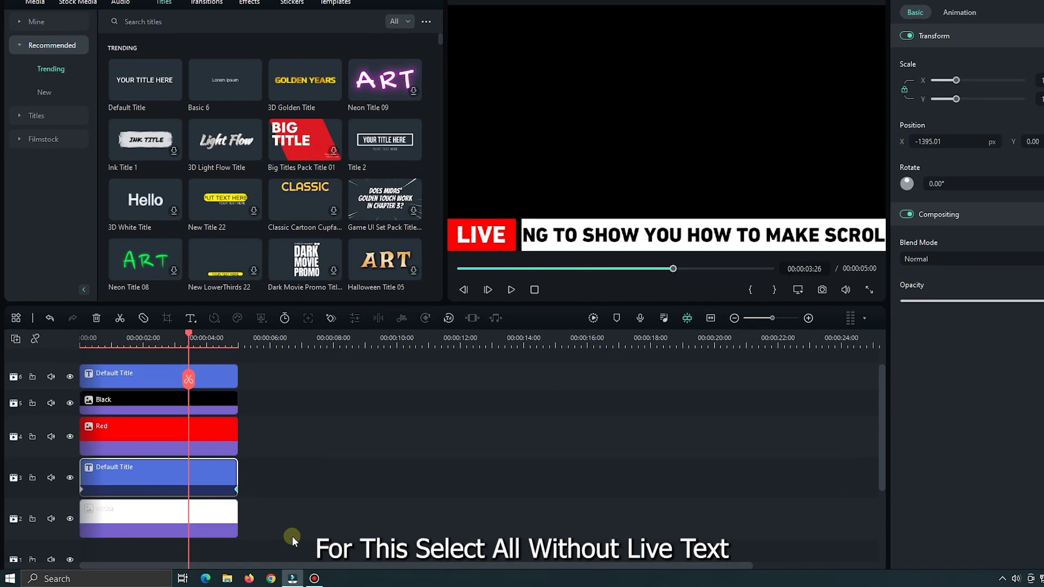
Stretch every clip except LIVE to about 26 seconds and preview from the start.
drag(377, 523, 252, 349)
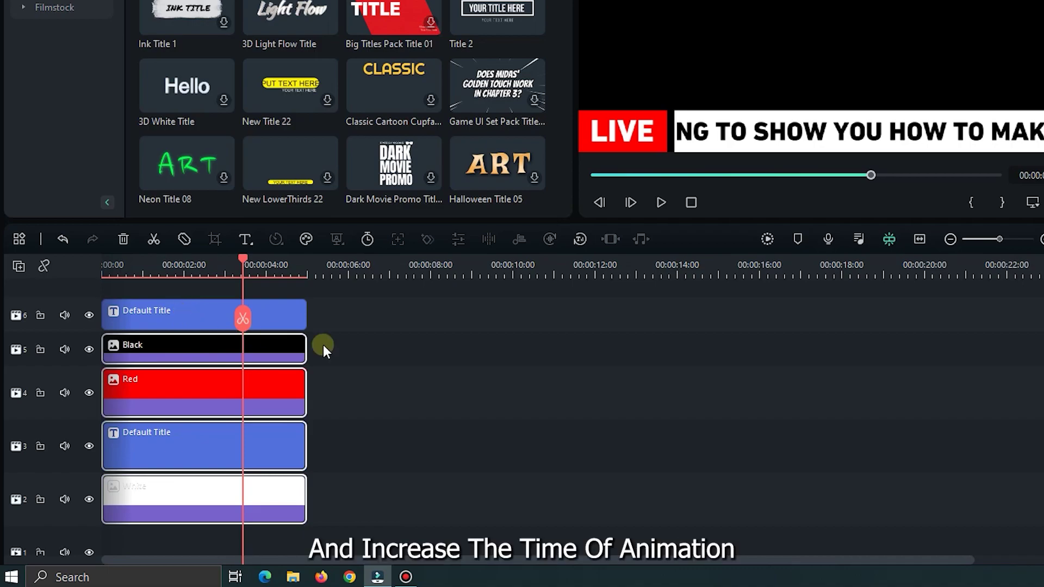
mouse_move(313, 351)
mouse_down()
mouse_move(1040, 341)
mouse_move(1020, 336)
mouse_up()
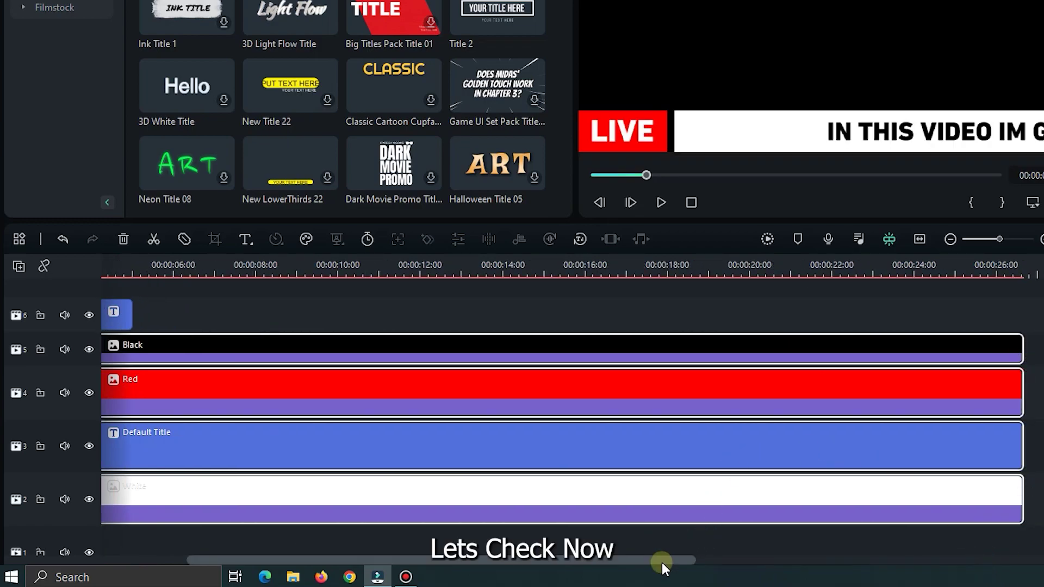
drag(661, 562, 514, 562)
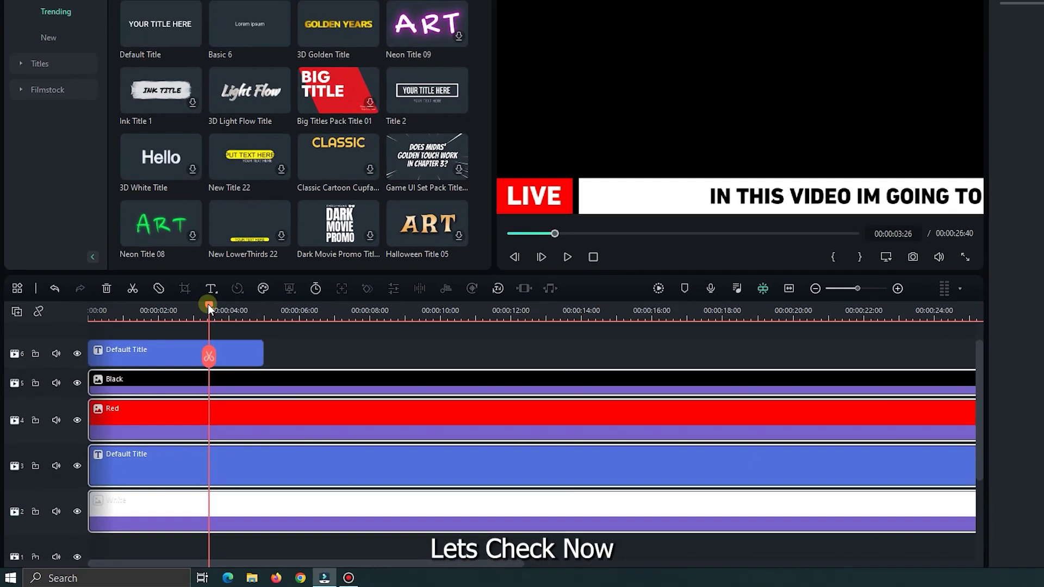
drag(208, 305, 54, 372)
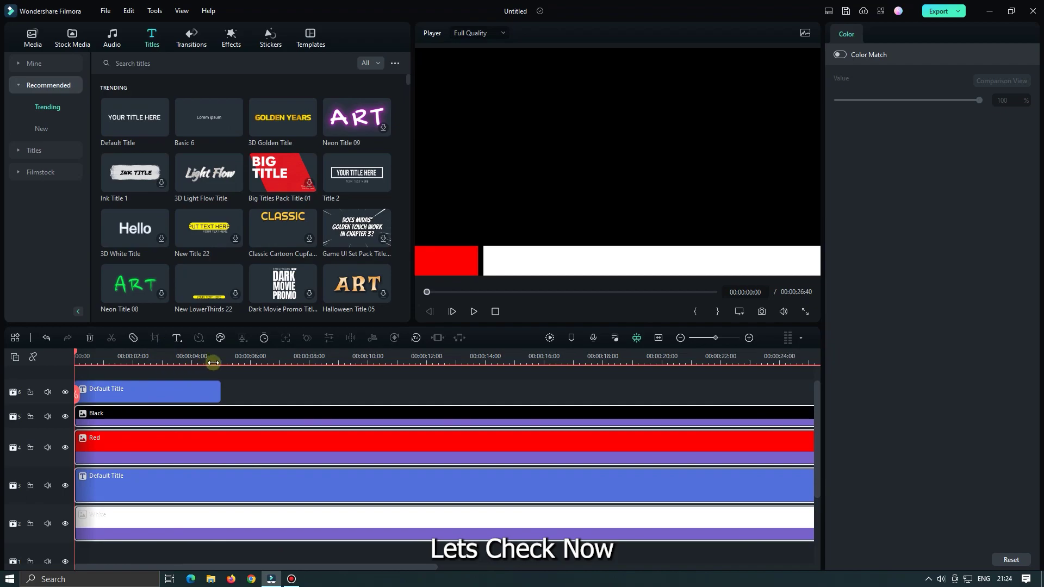
scroll(211, 363, down, 2)
key(space)
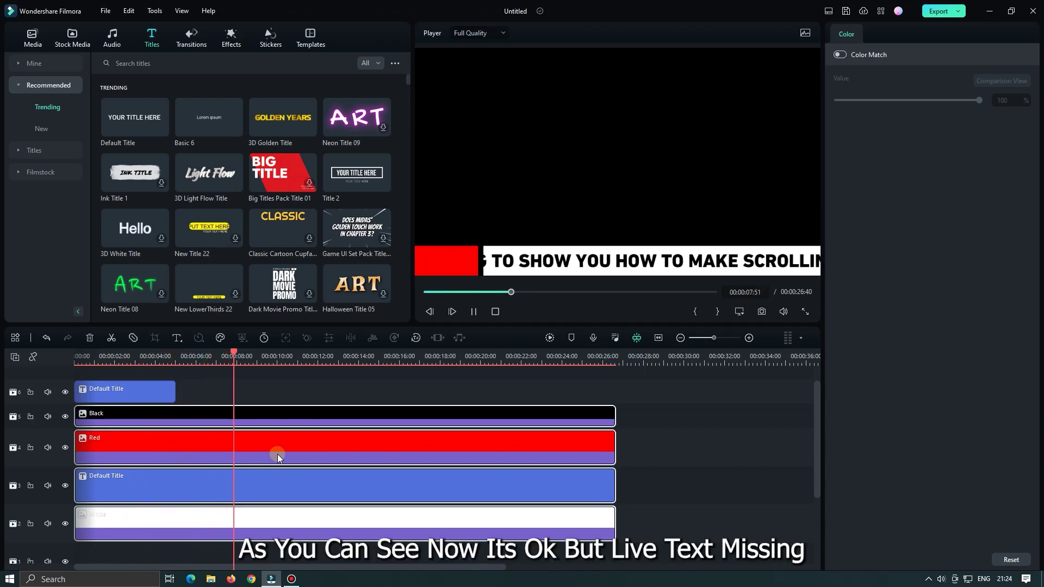
Stop the preview and paste copies of the LIVE title along the top track.
key(space)
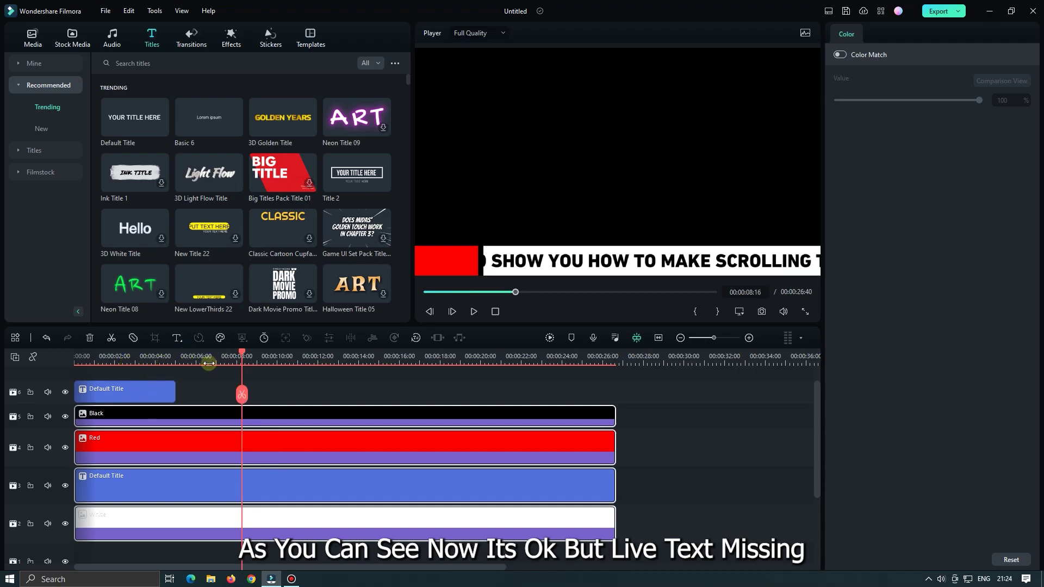
mouse_move(242, 357)
mouse_down()
mouse_move(144, 357)
mouse_move(181, 359)
mouse_up()
click(133, 389)
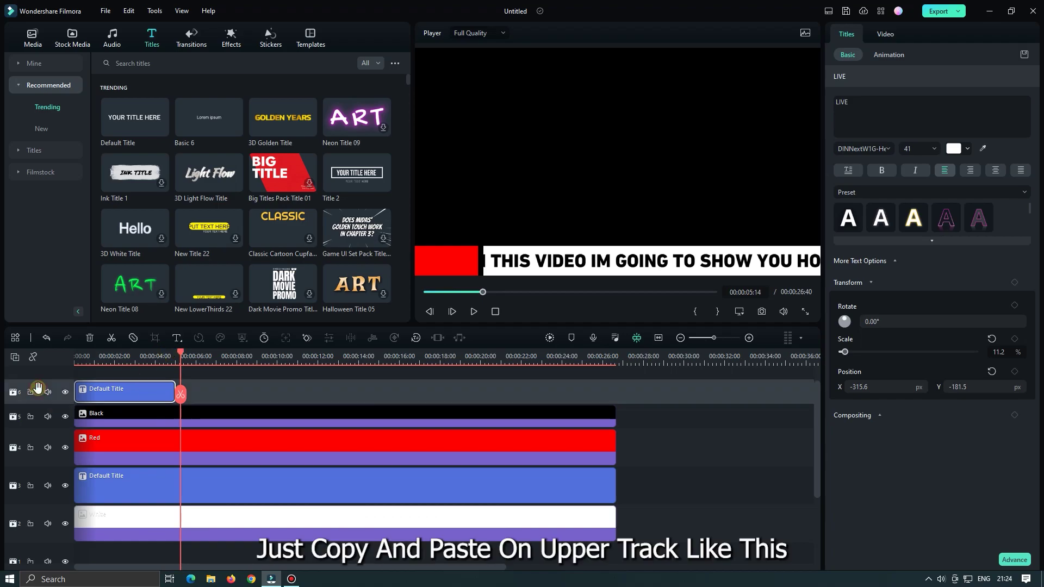
key(ctrl+v)
key(ctrl+v)
key(ctrl+v)
key(ctrl+v)
key(ctrl+v)
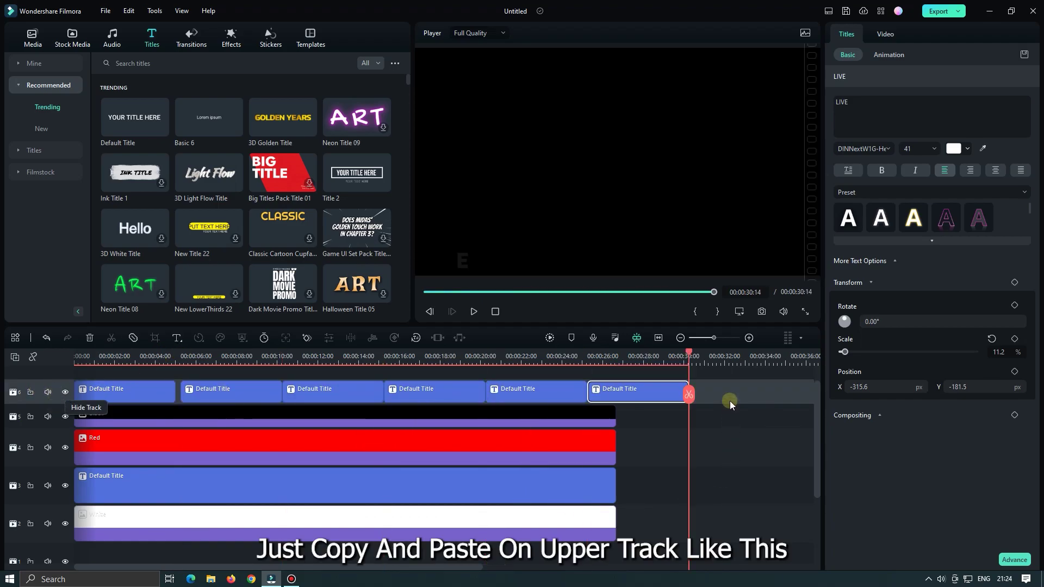
Add a final title copy and extend the bar and headline clips to about 30 seconds.
click(730, 400)
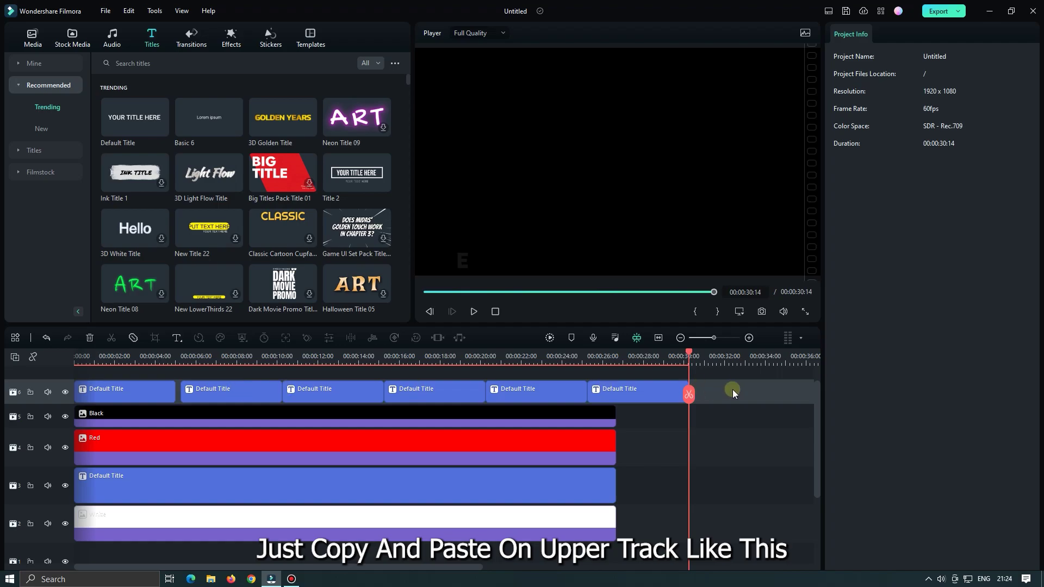
drag(738, 394, 223, 391)
mouse_move(630, 528)
mouse_down()
mouse_move(611, 416)
mouse_move(683, 416)
mouse_up()
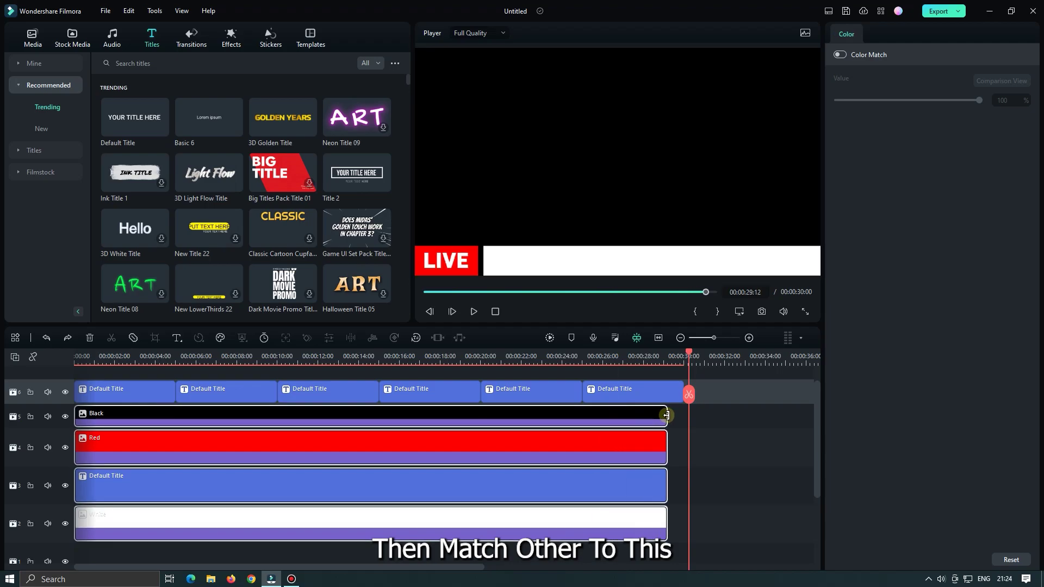
click(497, 314)
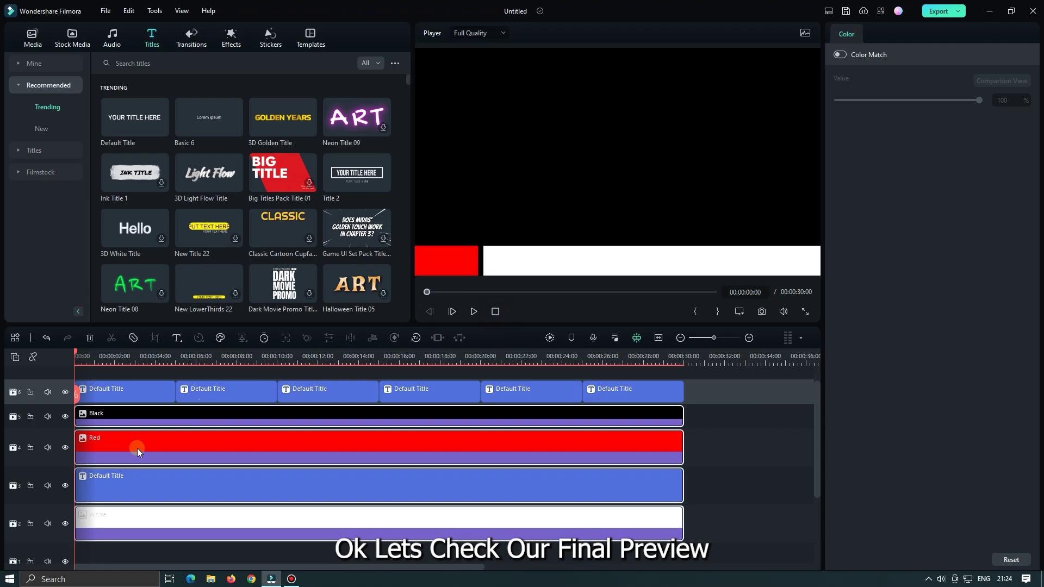
key(space)
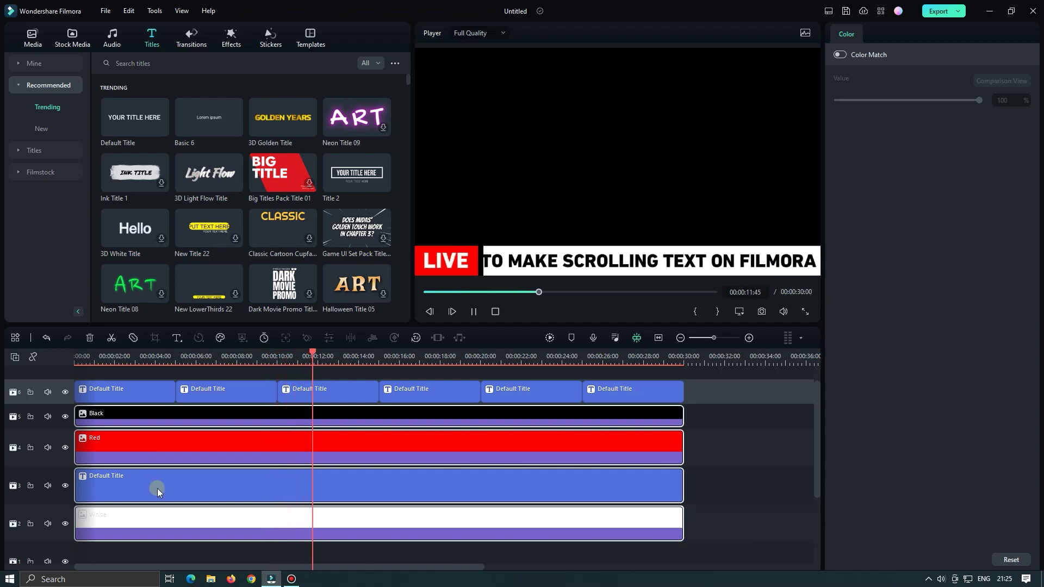
key(space)
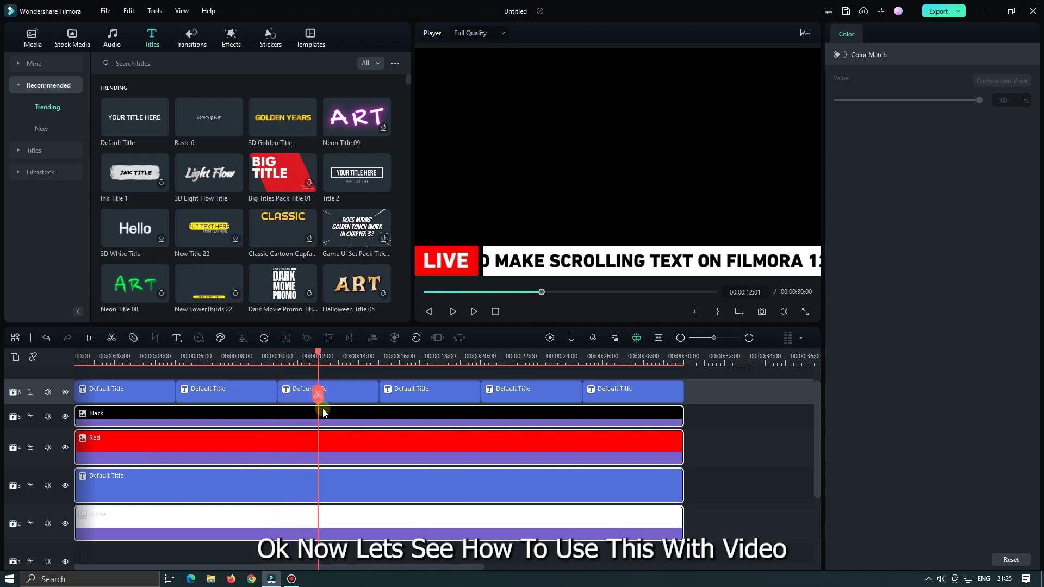
Save the project as a template and find it, untitled, under Templates > Mine > Custom.
click(99, 12)
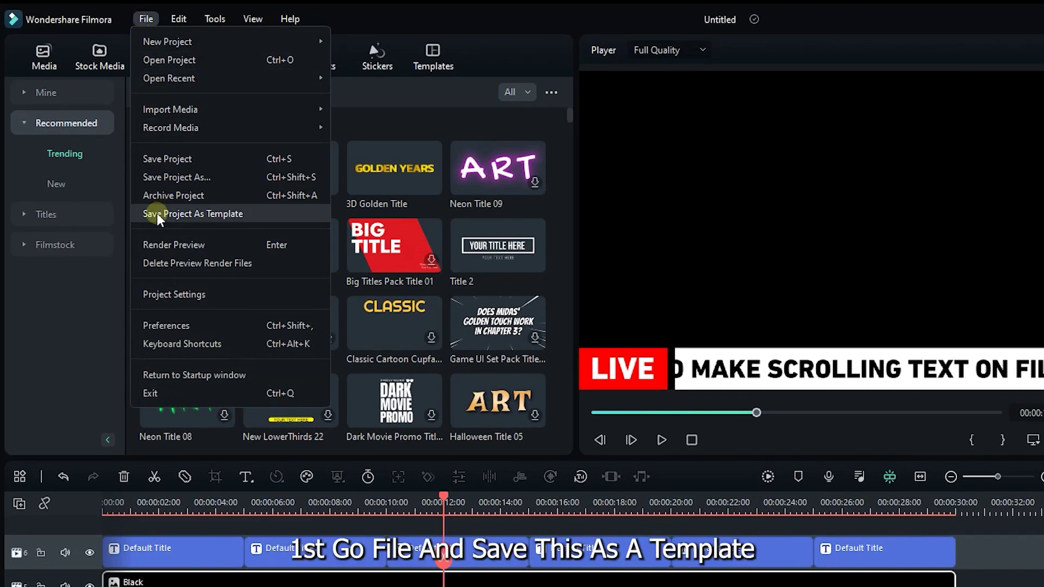
click(187, 215)
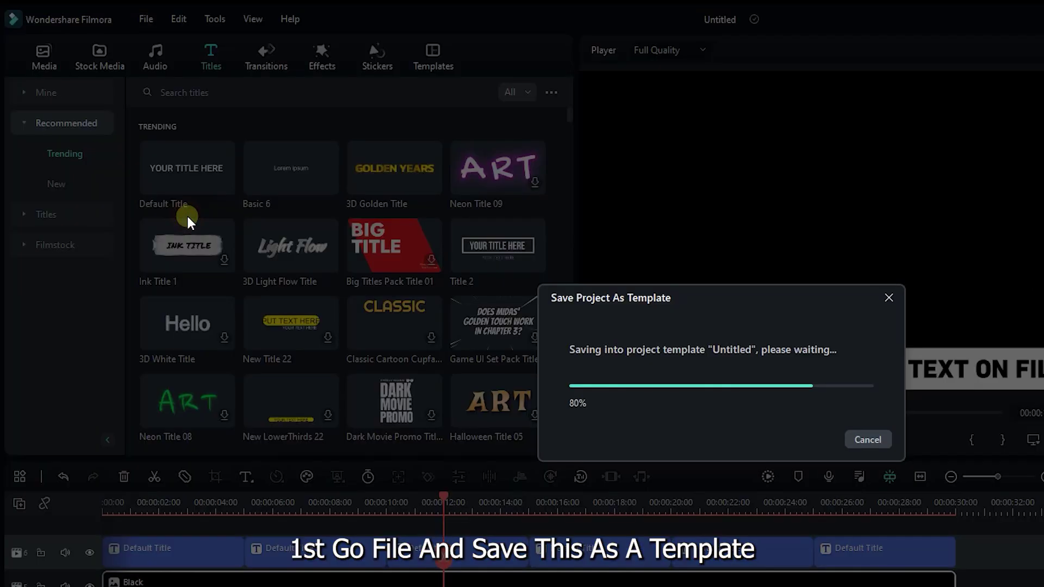
mouse_move(187, 171)
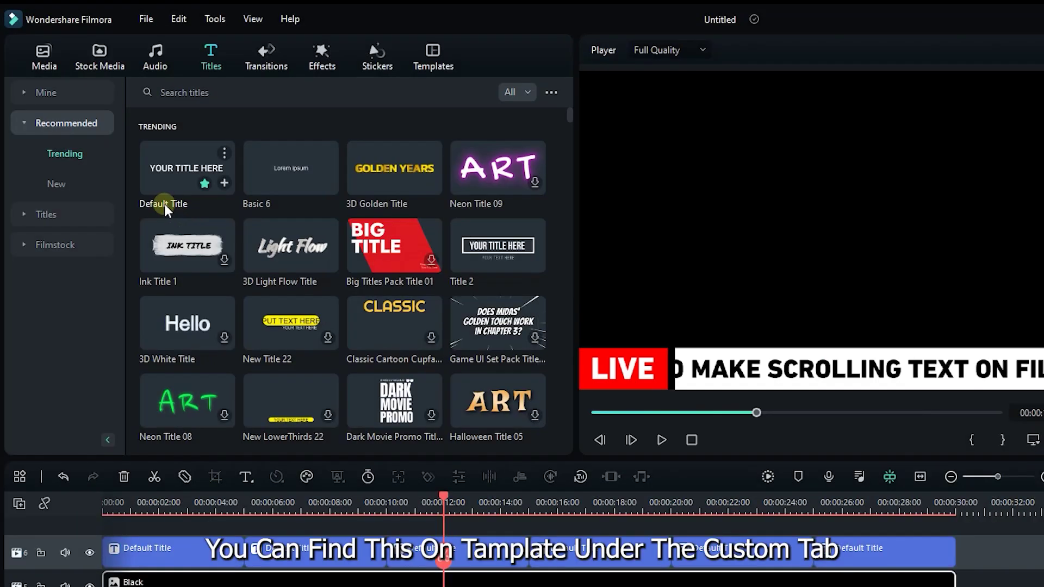
click(436, 58)
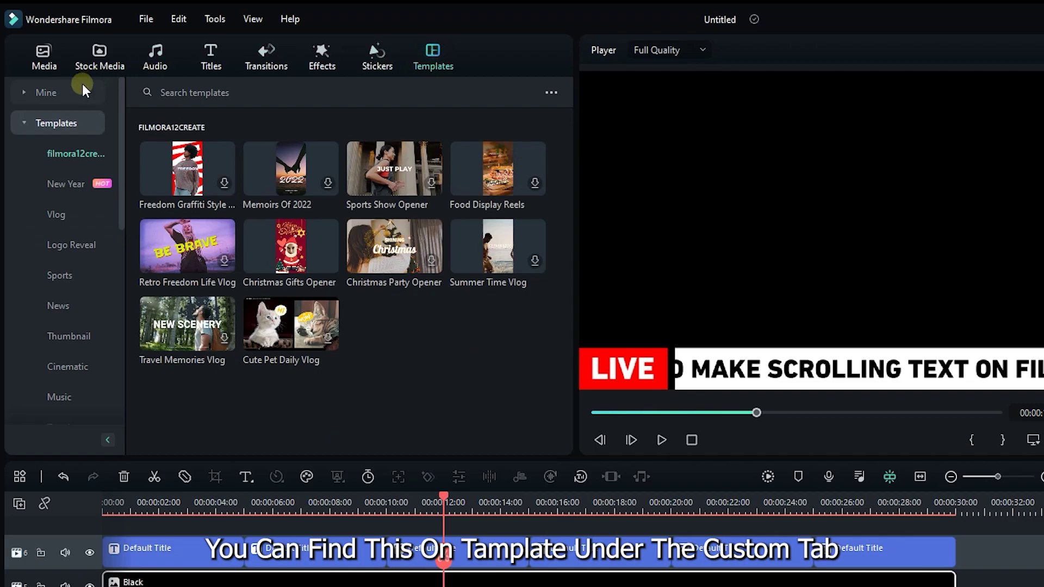
click(74, 91)
click(66, 184)
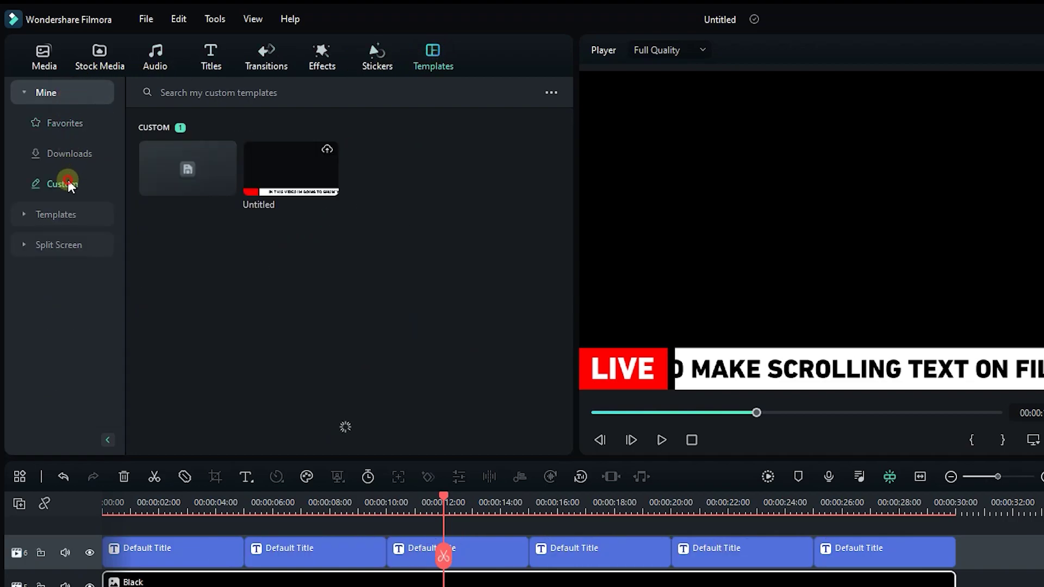
right_click(282, 174)
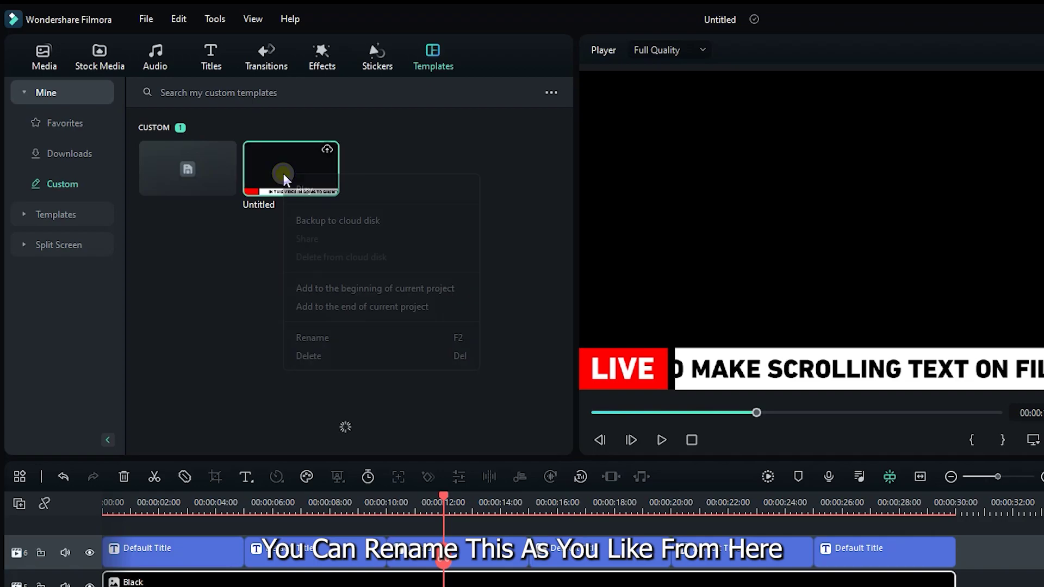
click(327, 341)
click(240, 217)
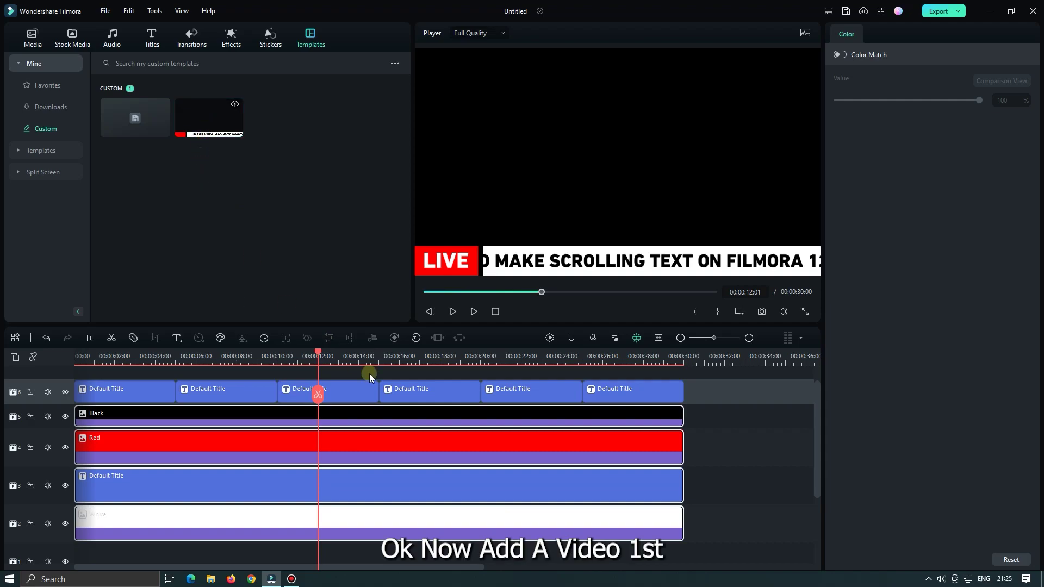
Import the pexels reporter video onto the timeline, keeping 1920 x 1080 60fps settings.
mouse_move(390, 361)
mouse_down()
mouse_move(166, 368)
mouse_move(147, 377)
mouse_up()
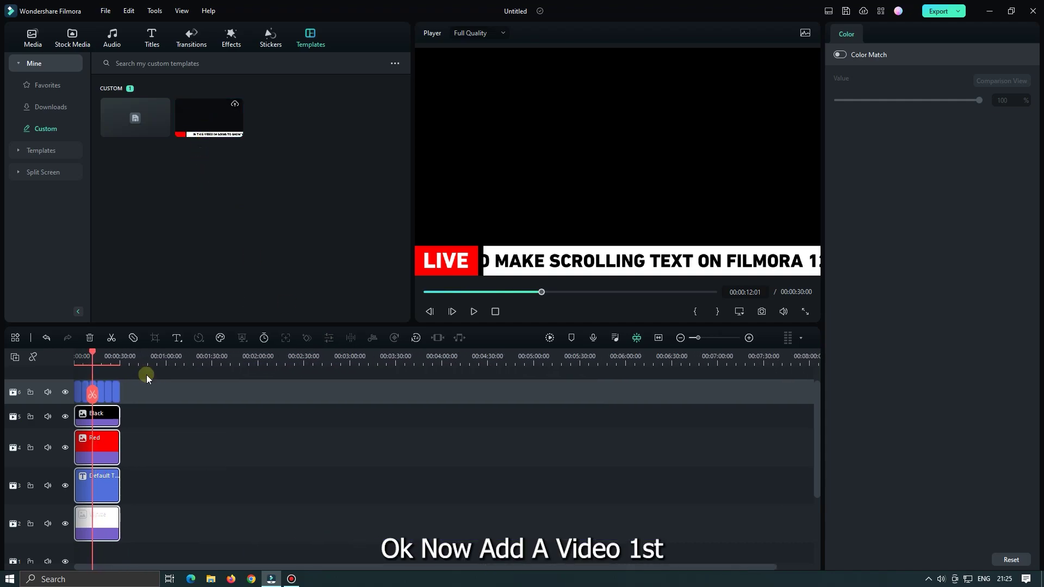
click(28, 35)
click(190, 144)
scroll(267, 164, down, 3)
double_click(267, 228)
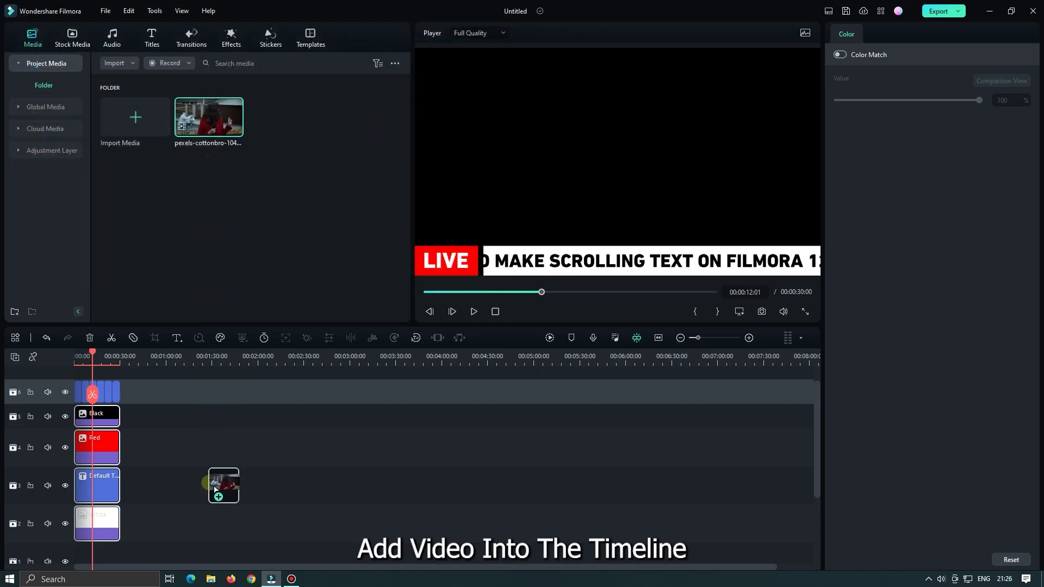
drag(218, 313, 216, 522)
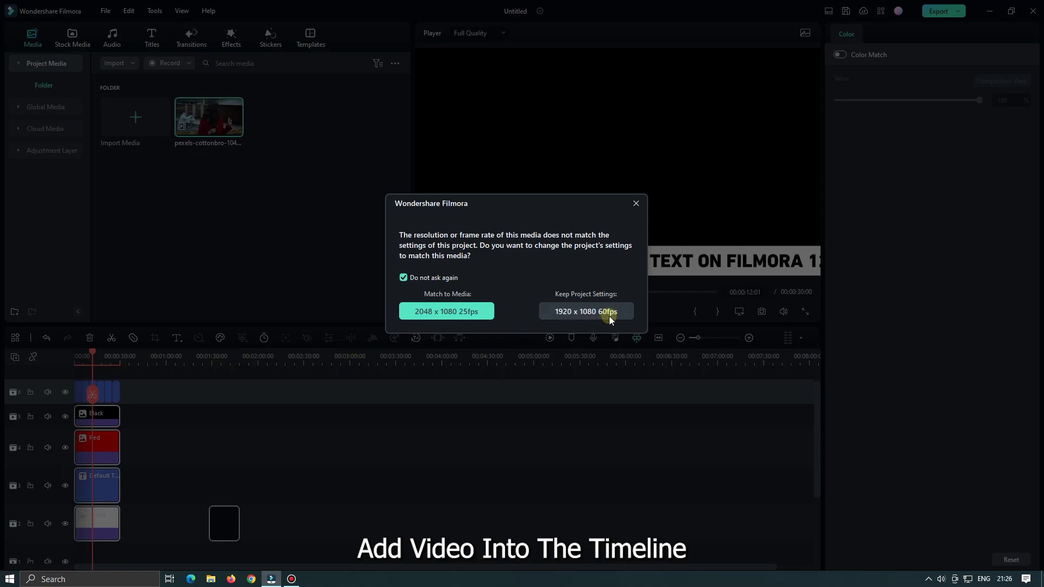
click(609, 316)
Apply Crop to Fit to the reporter video clip.
click(212, 360)
scroll(275, 362, up, 2)
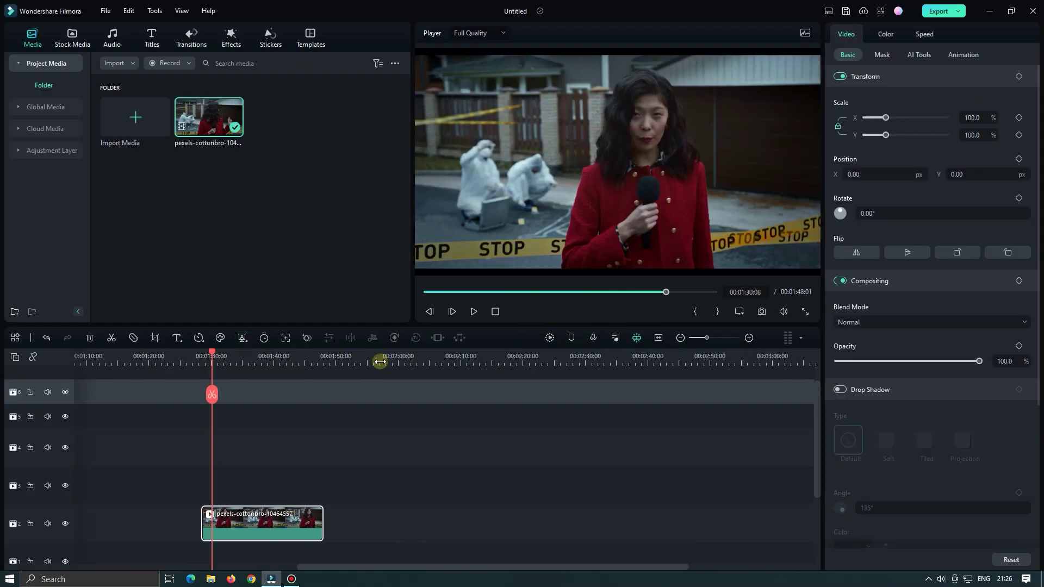
right_click(250, 519)
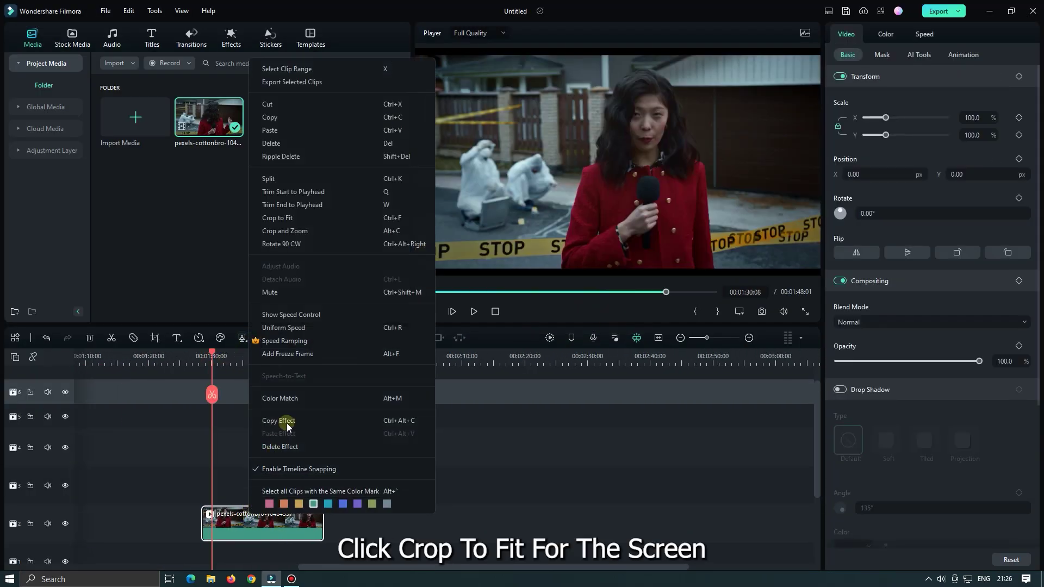
click(294, 217)
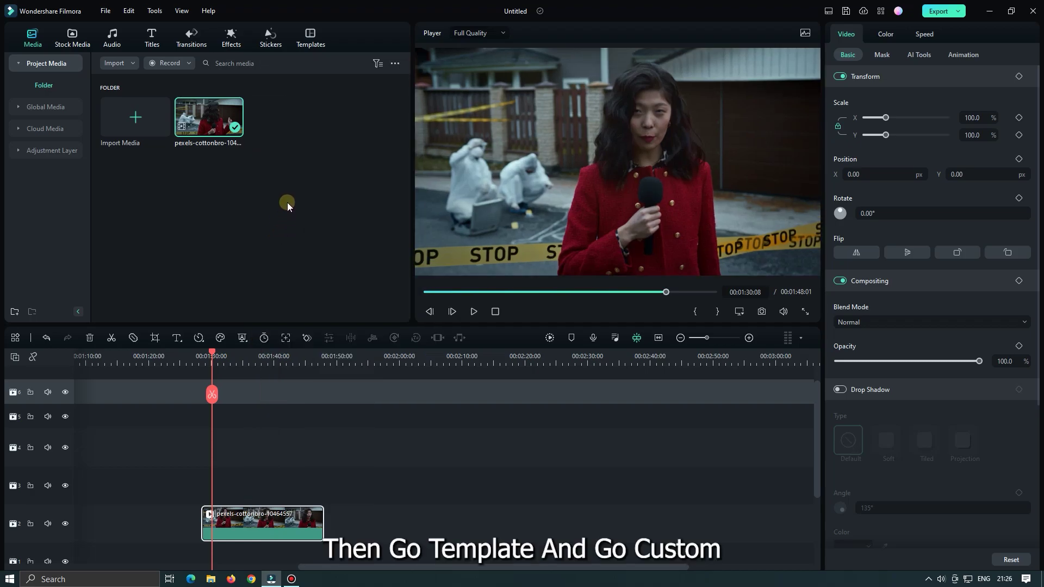
Place the custom LIVE lower-third template above the reporter clip, zoom in, and play it back.
click(307, 37)
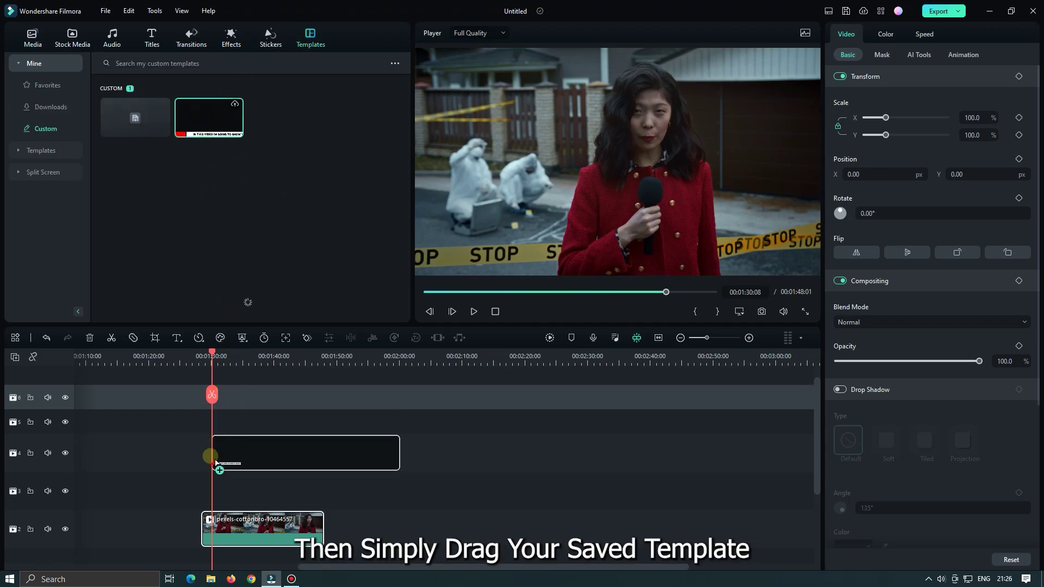
drag(234, 272, 209, 496)
key(ctrl+equal)
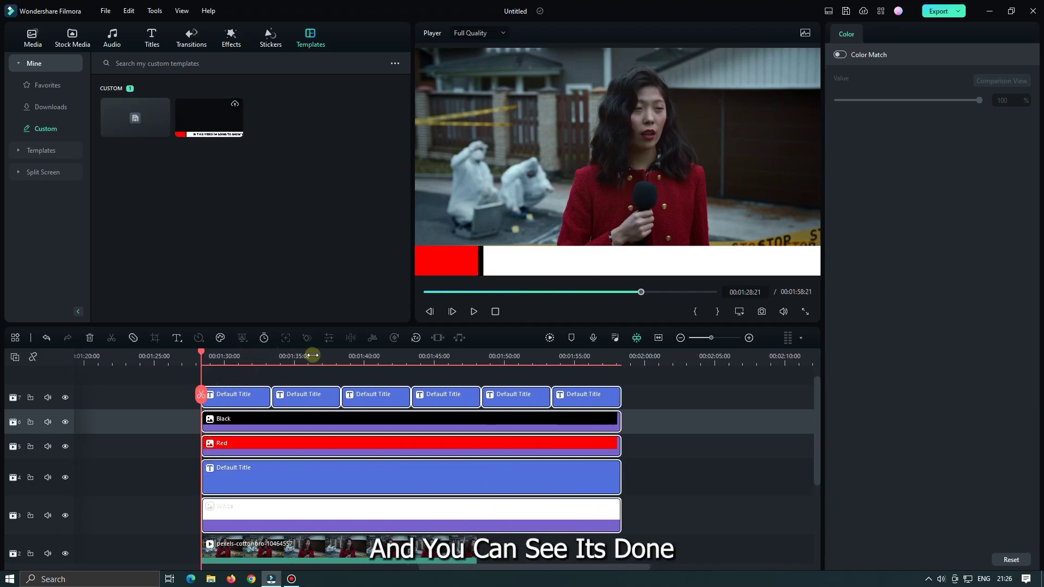
key(space)
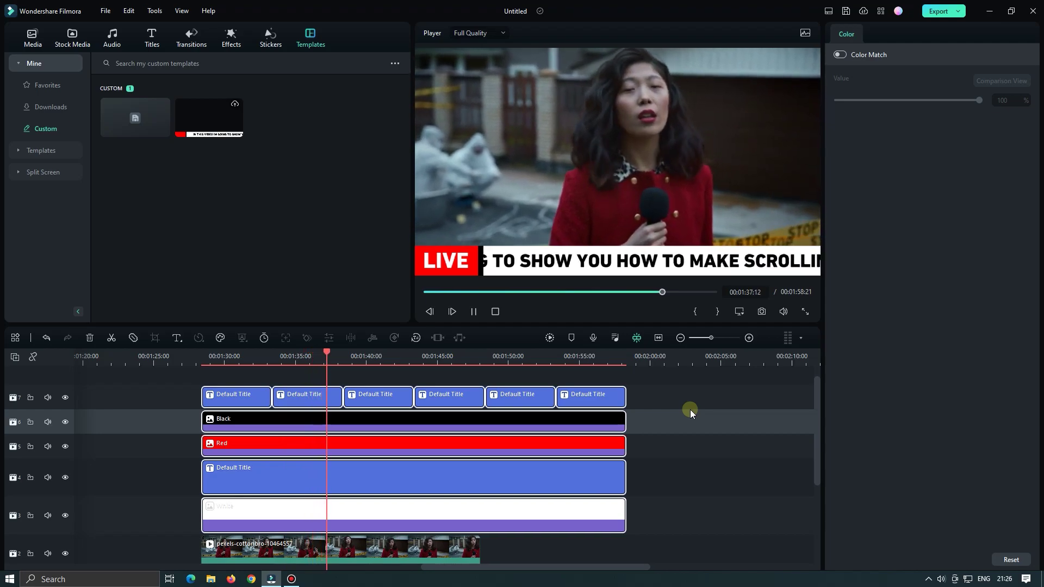
Select the track 4 Default Title headline clip and open its text box for editing.
click(299, 386)
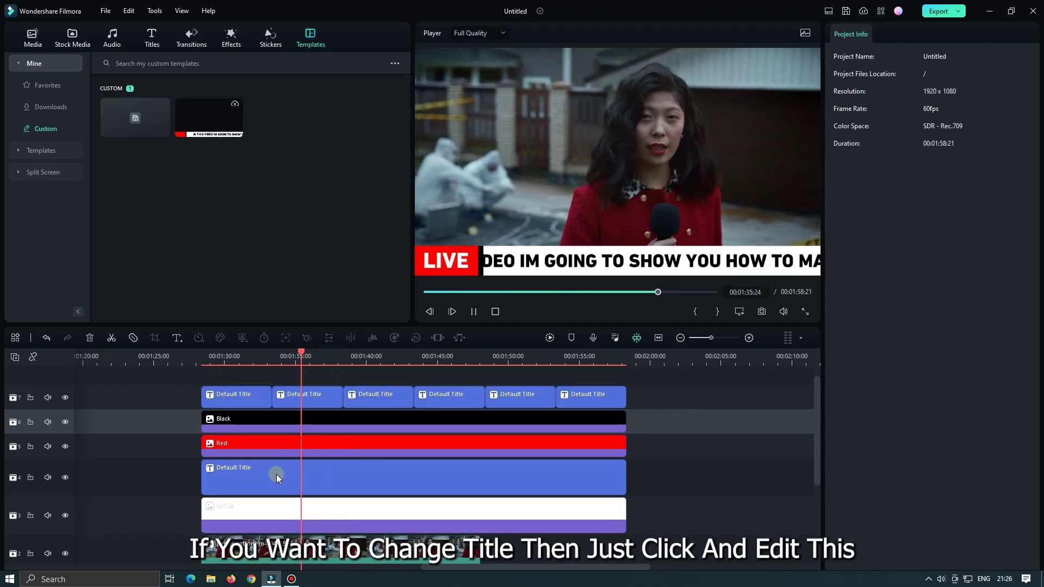
click(271, 475)
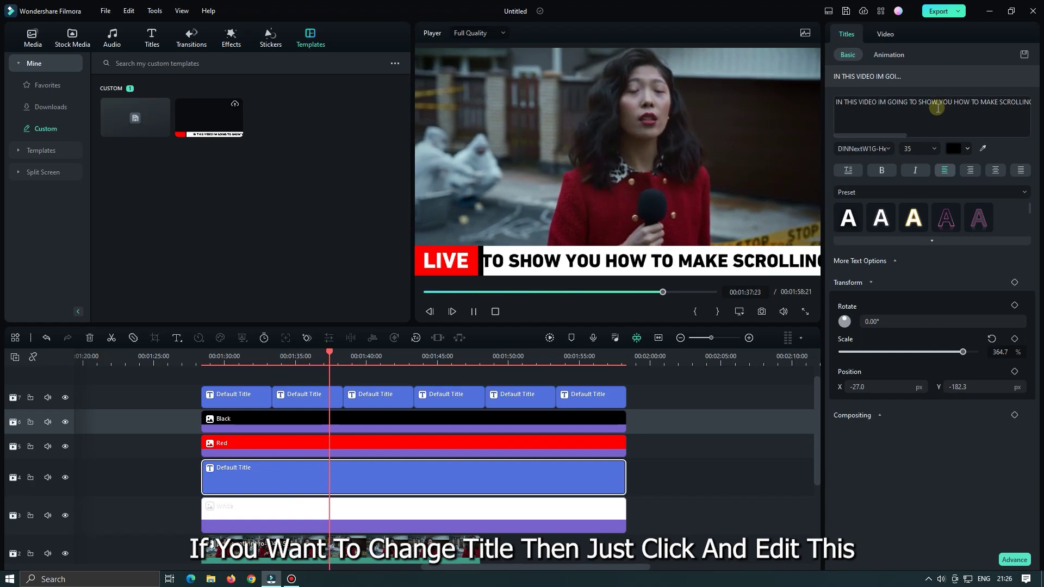
click(922, 126)
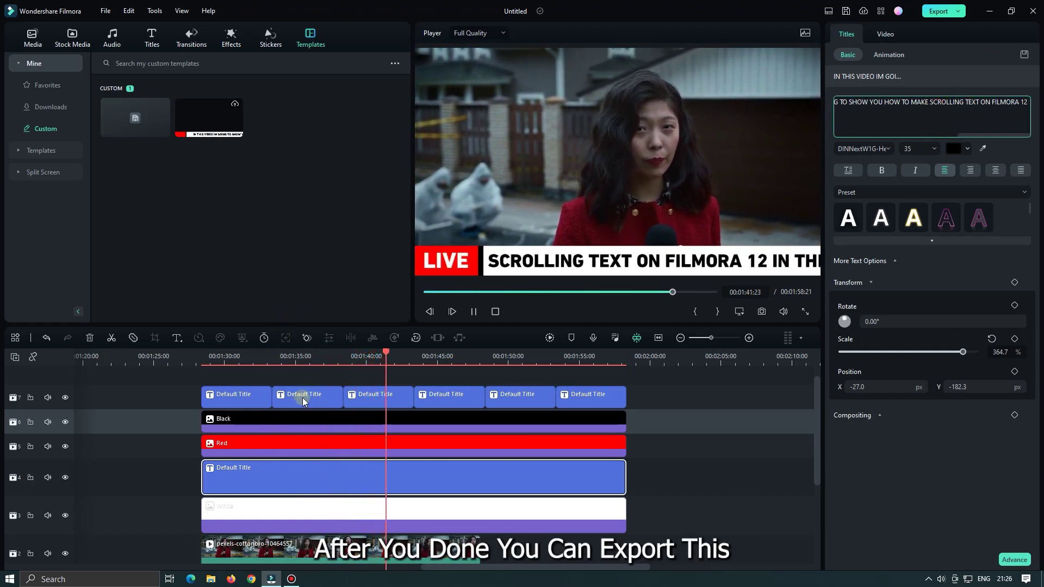
click(226, 357)
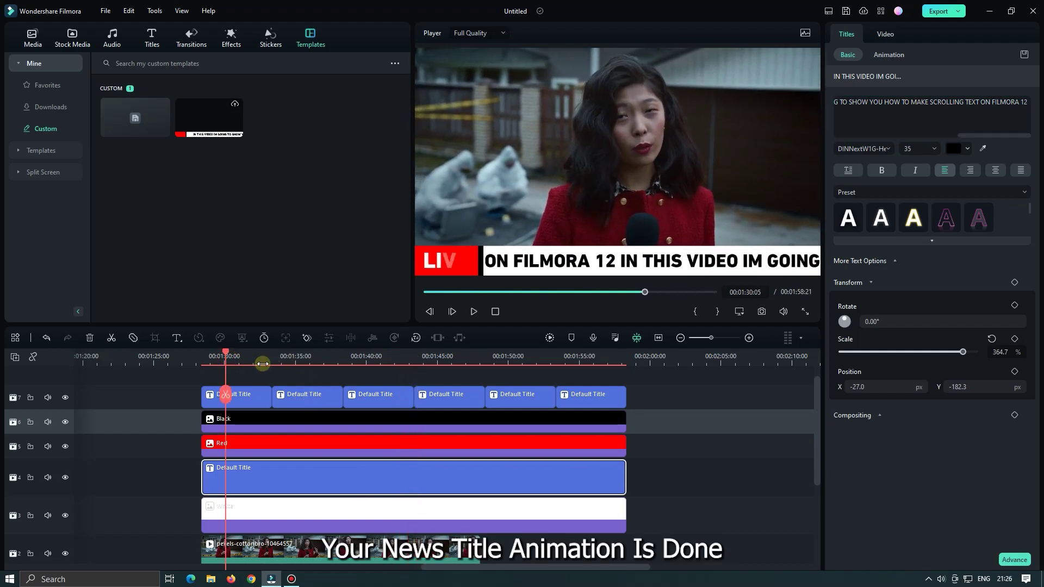